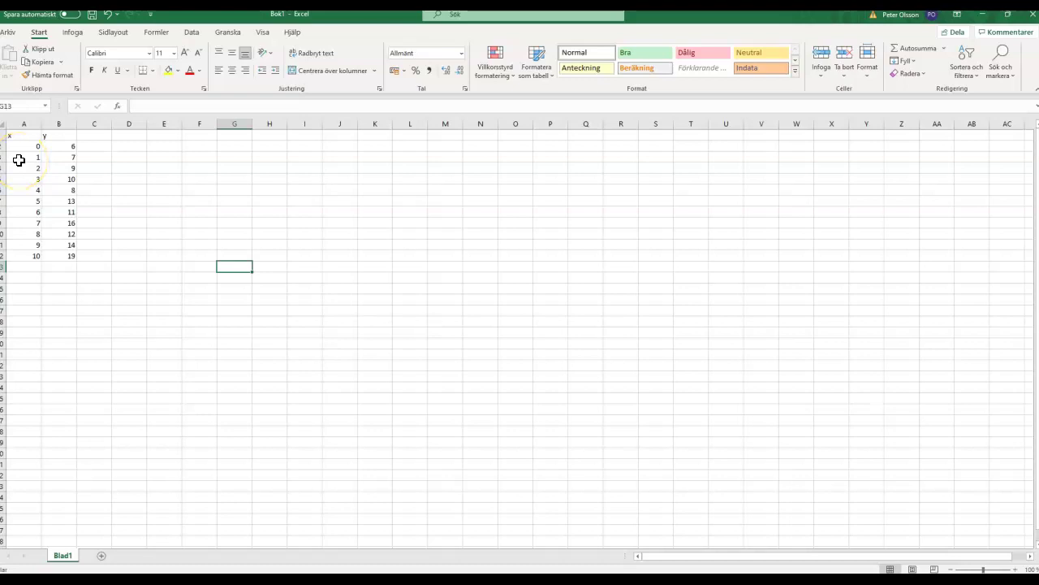
Inspect the x values in column A and the y values in column B.
drag(22, 137, 28, 251)
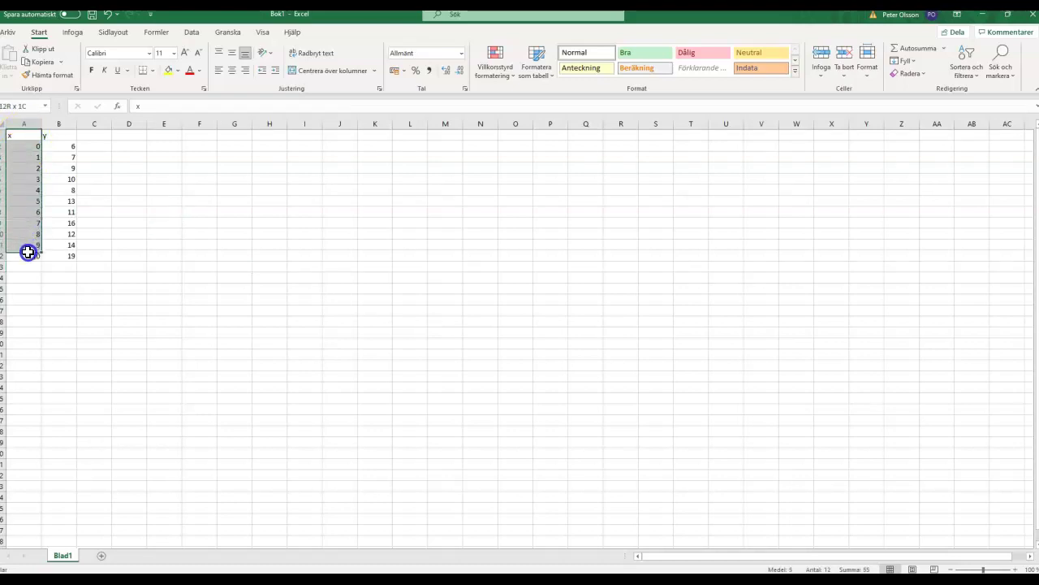
click(23, 144)
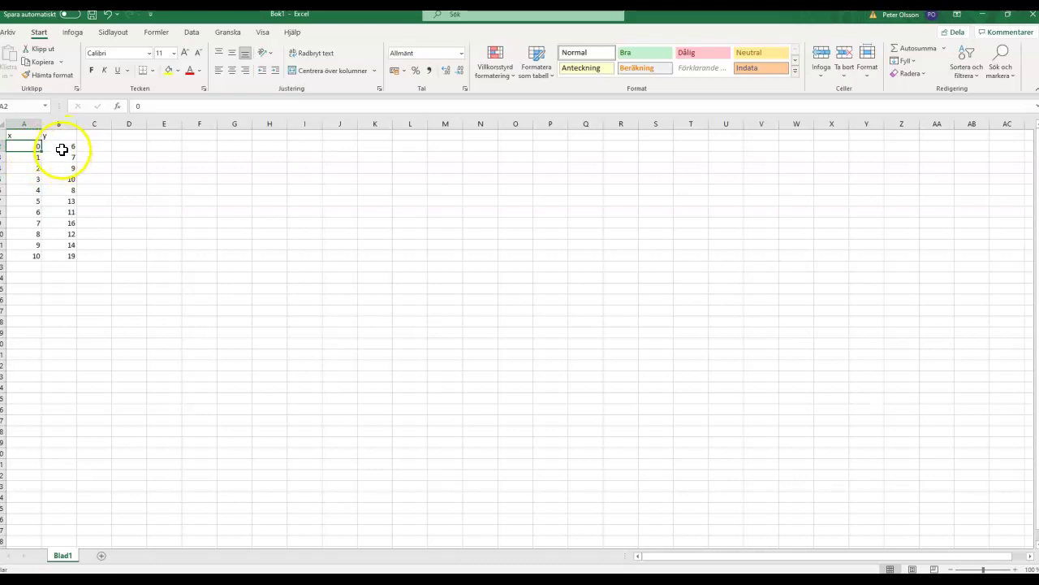
drag(64, 147, 64, 259)
click(114, 231)
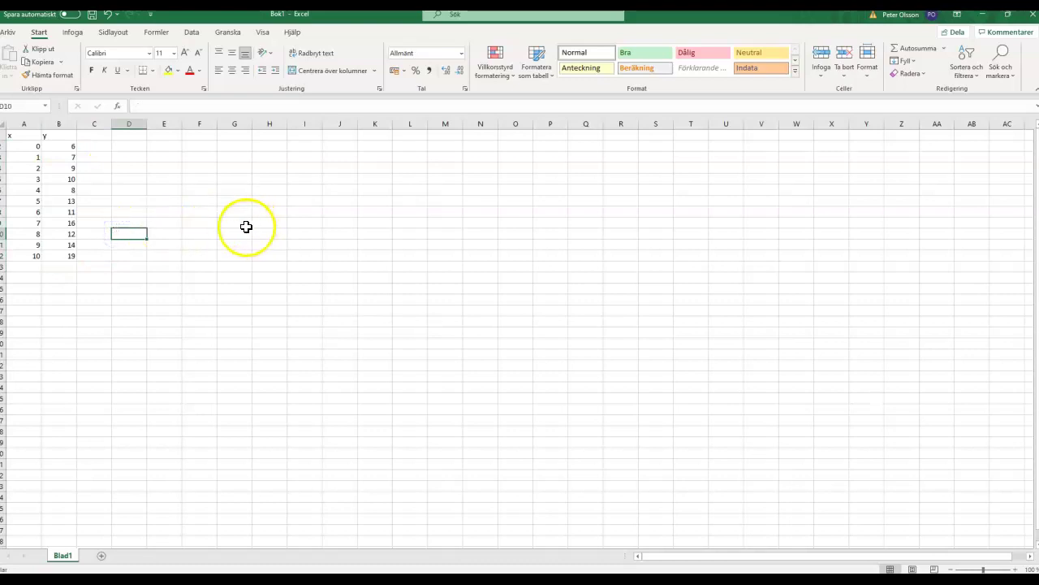
Open the Regression tool from the data analysis tools.
click(192, 34)
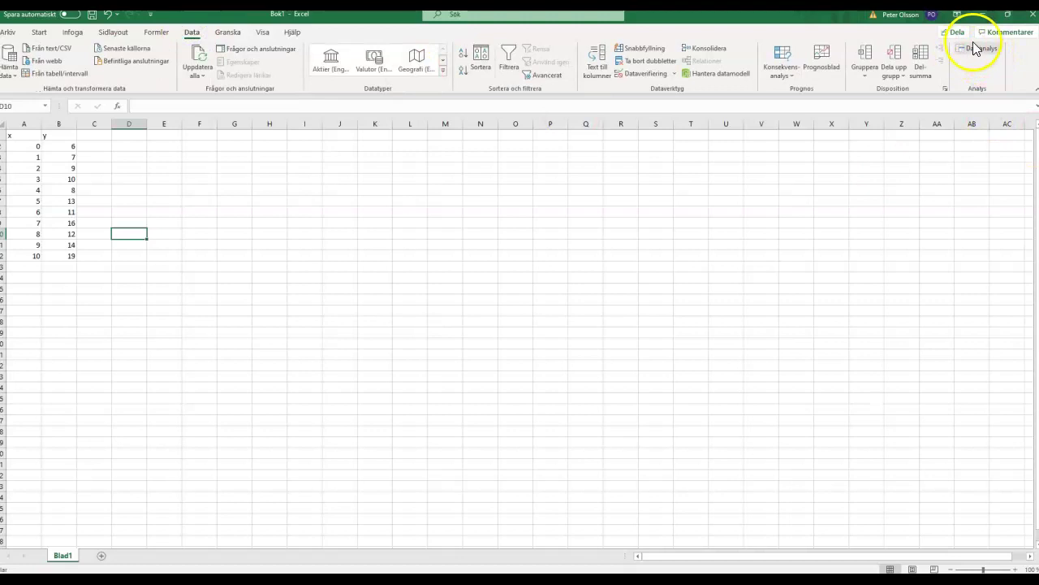
click(979, 51)
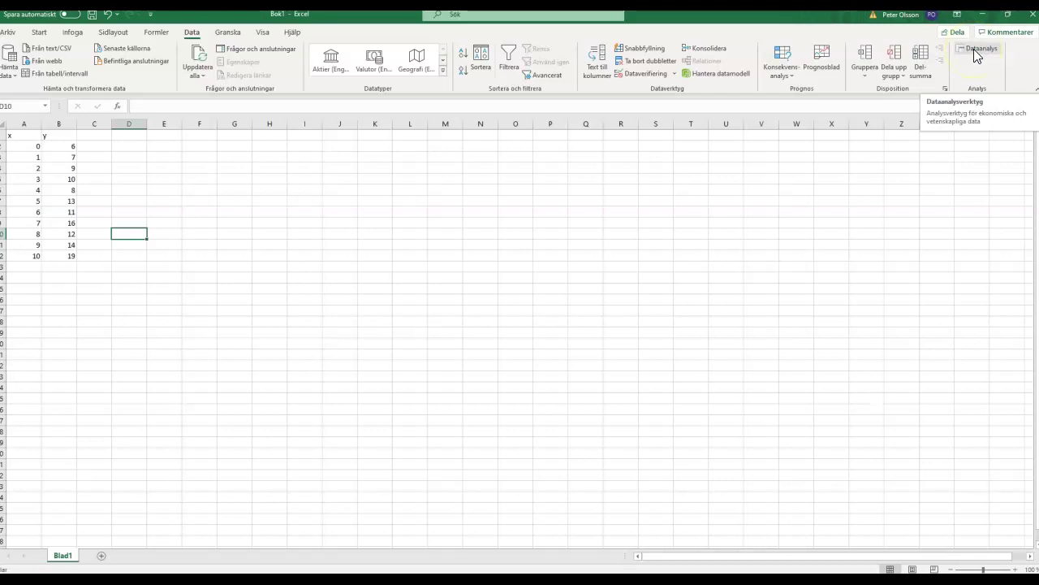
click(974, 49)
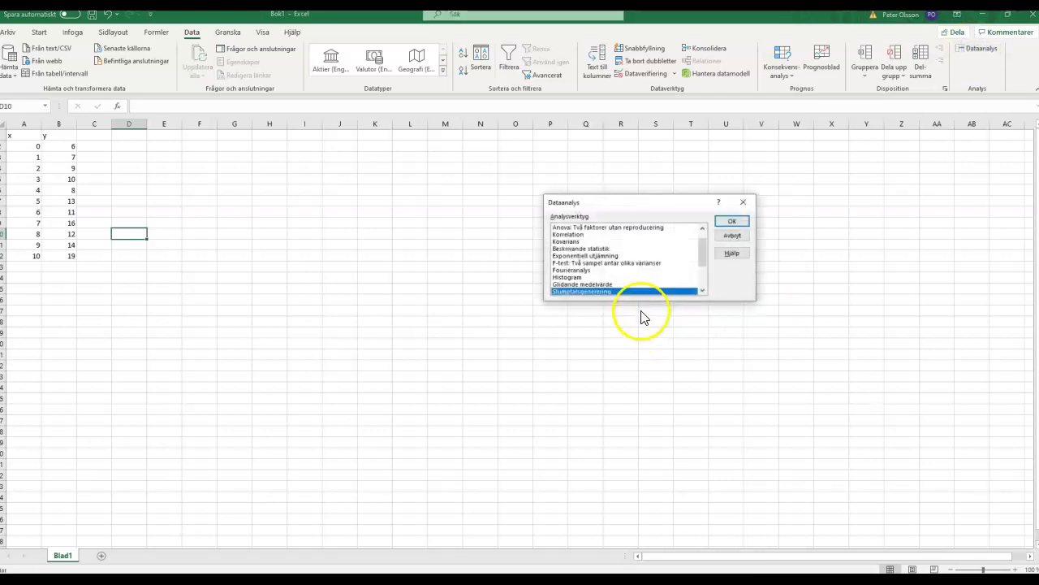
mouse_move(701, 246)
mouse_down()
mouse_move(707, 279)
mouse_move(701, 232)
mouse_move(705, 261)
mouse_up()
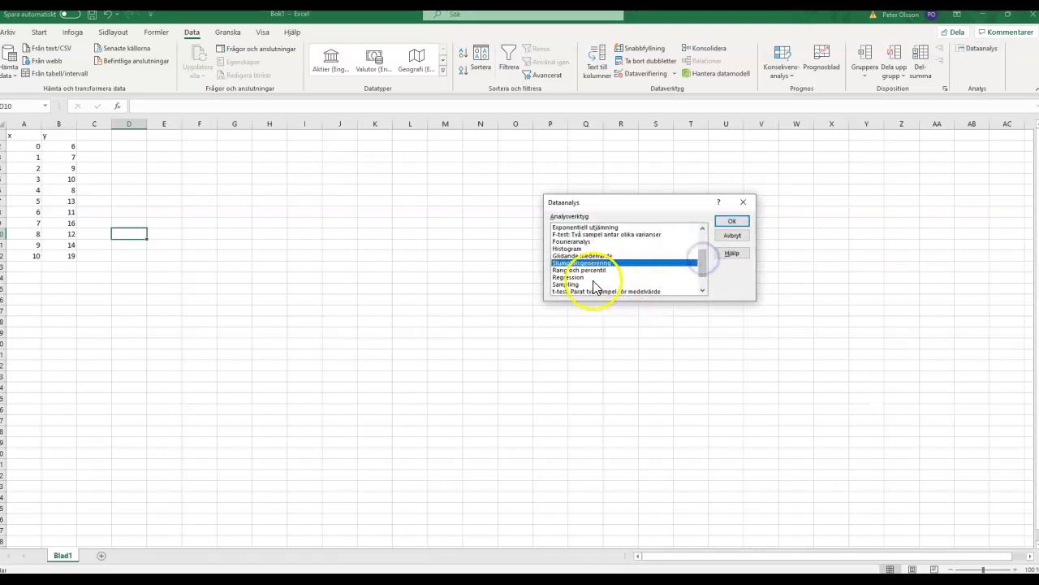
scroll(617, 285, up, 3)
scroll(634, 287, down, 3)
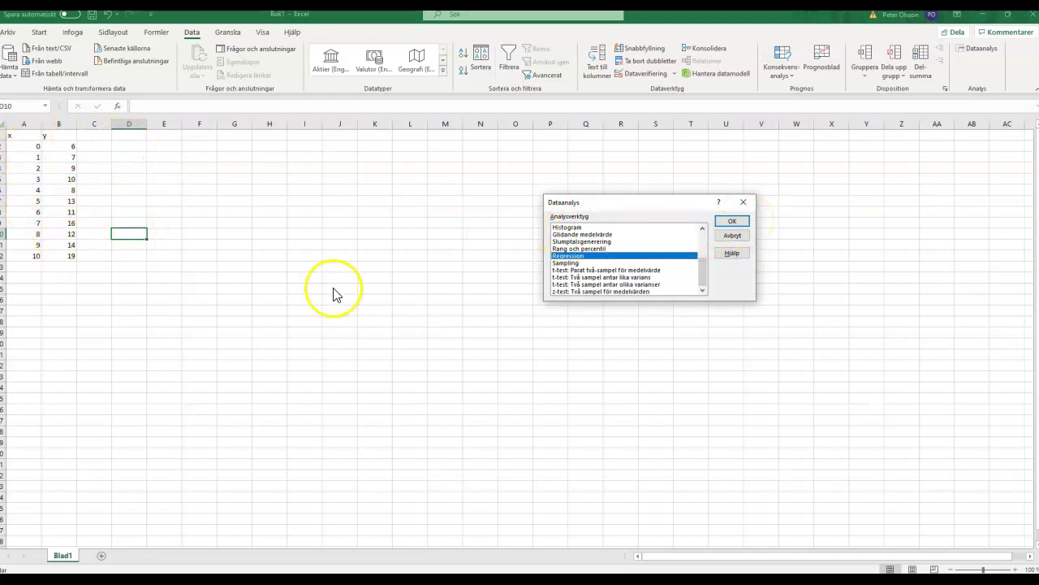
click(732, 221)
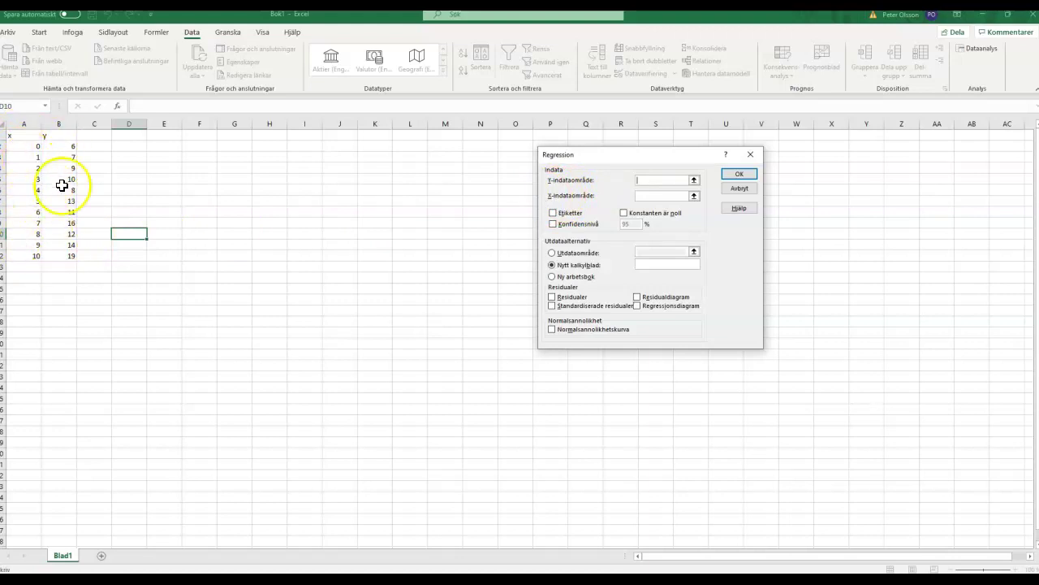
Run the regression with Y input range B2:B12 and X input range A2:A12, with output to a new worksheet.
click(695, 180)
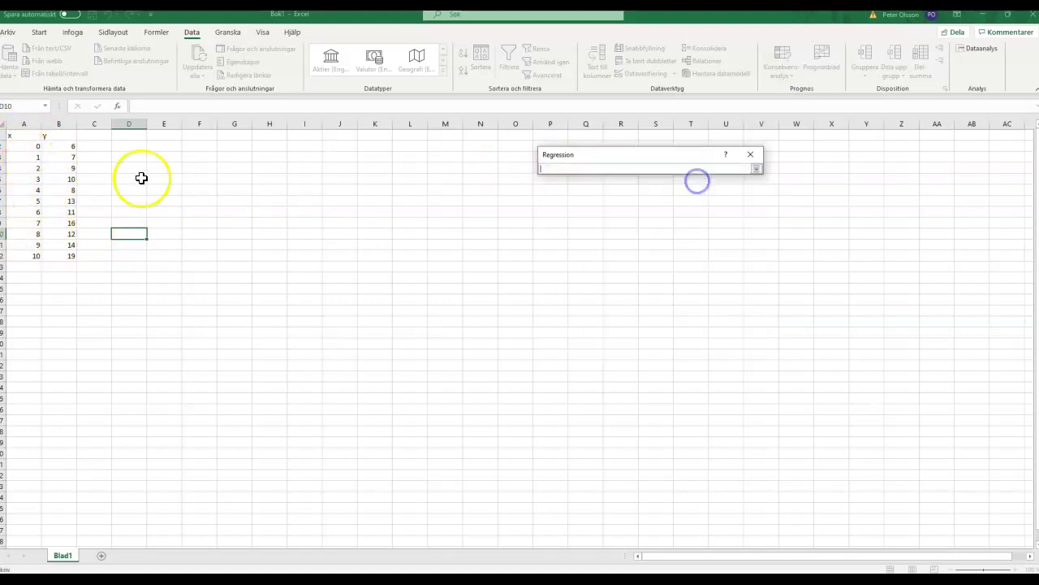
drag(65, 148, 74, 259)
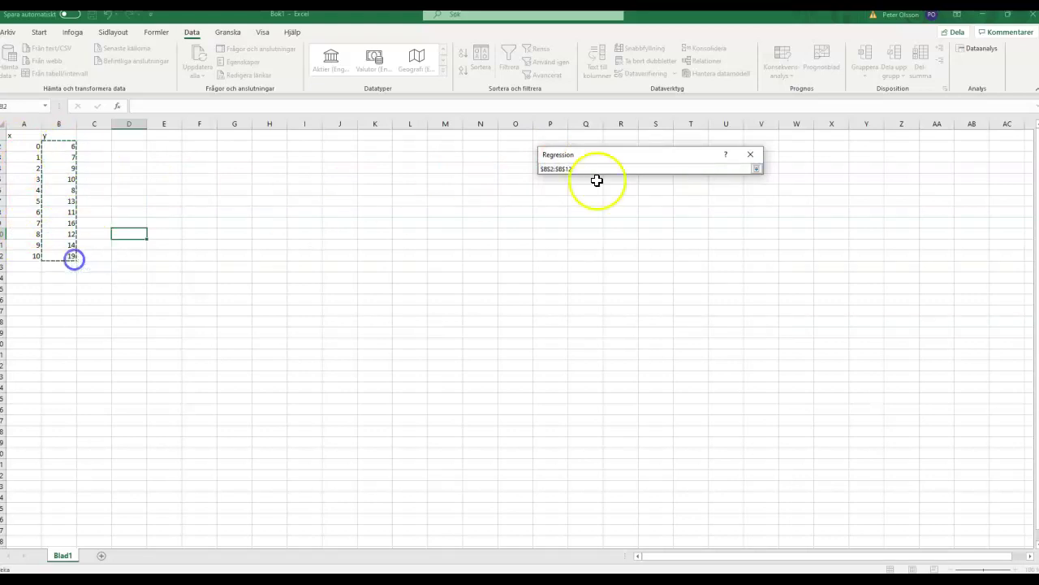
click(756, 168)
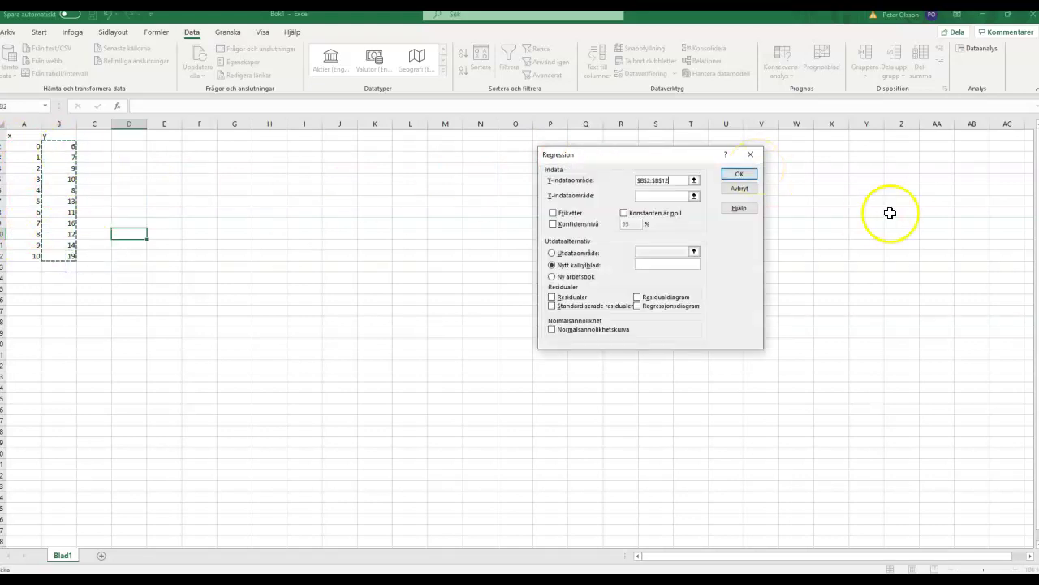
click(694, 196)
drag(32, 147, 30, 255)
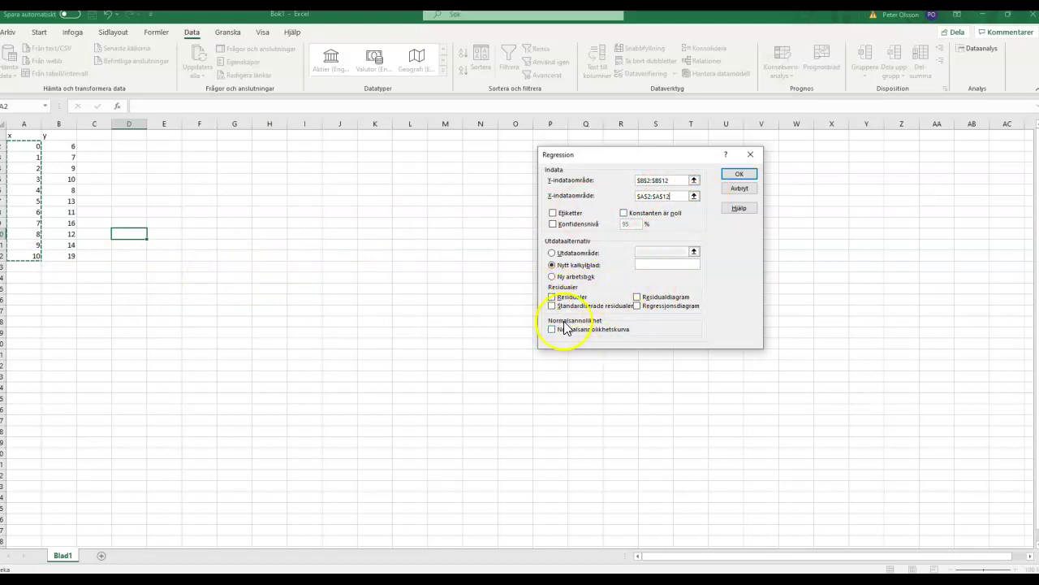
click(743, 176)
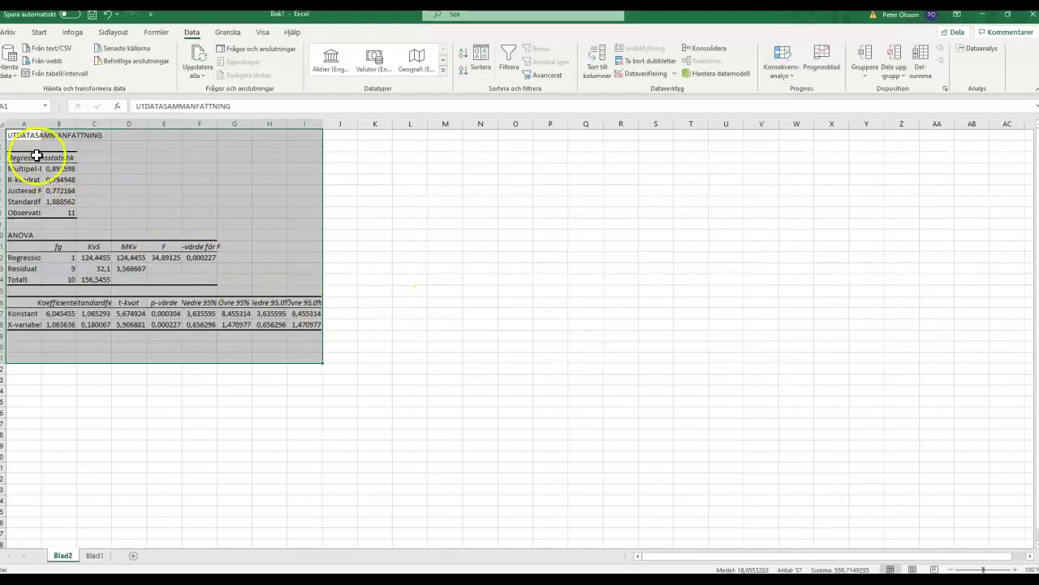
Autofit the widths of columns A, B and F in the regression output.
double_click(42, 123)
drag(141, 125, 142, 125)
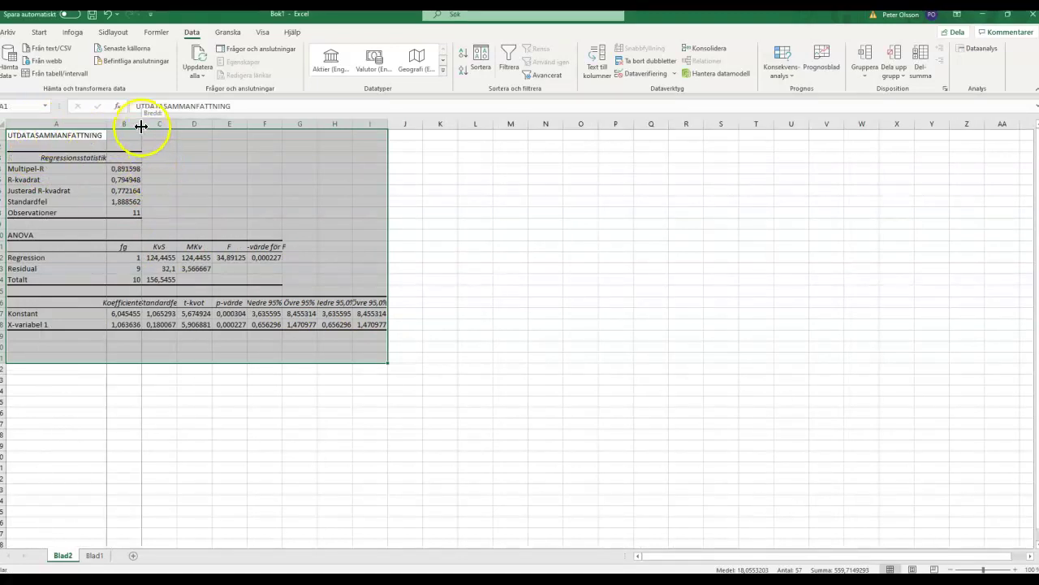
double_click(141, 126)
double_click(295, 125)
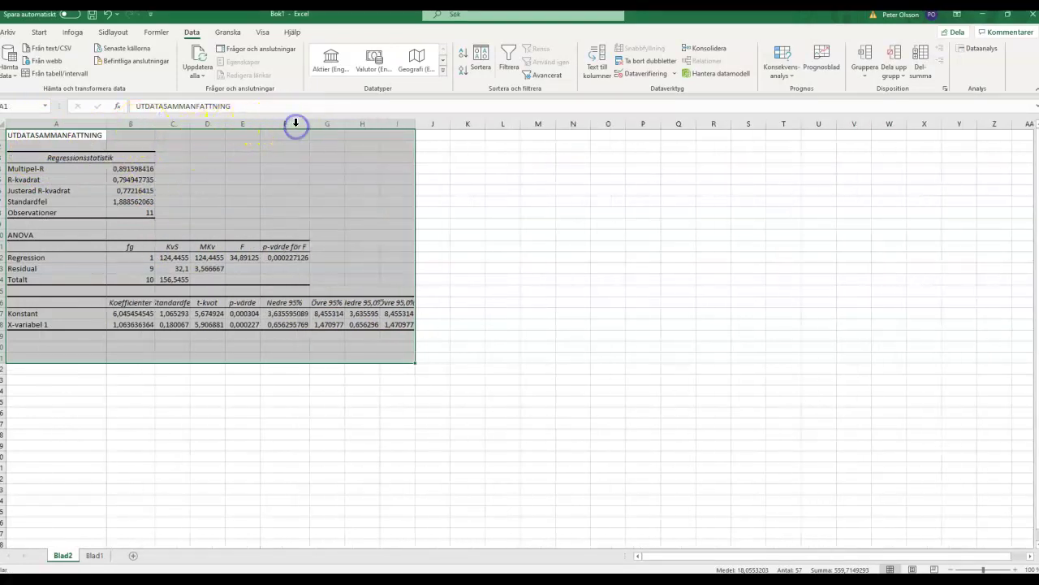
click(532, 224)
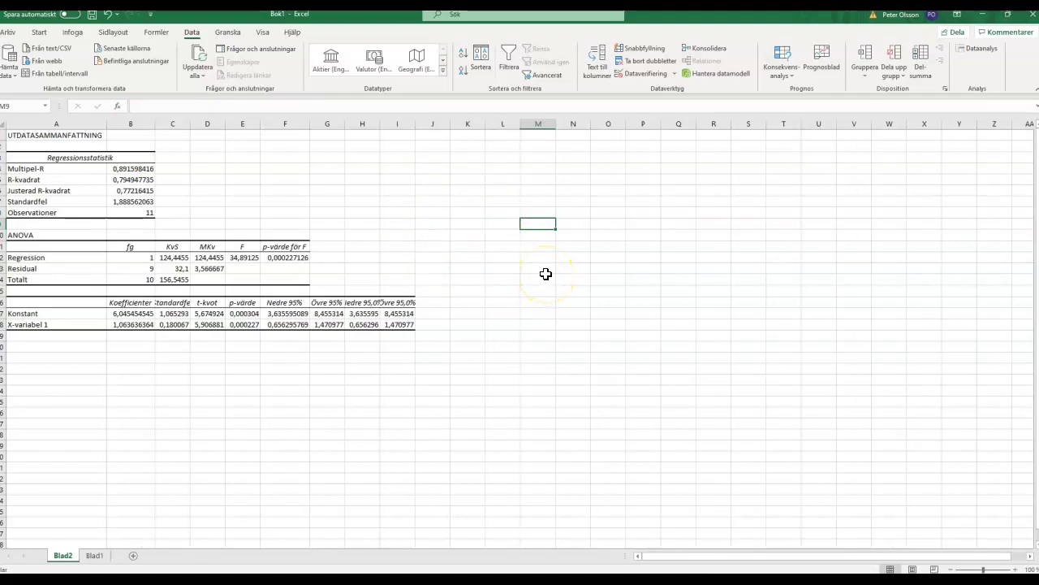
Examine the coefficients of Konstant and X-variabel 1 in the regression output.
drag(27, 315, 28, 324)
click(33, 315)
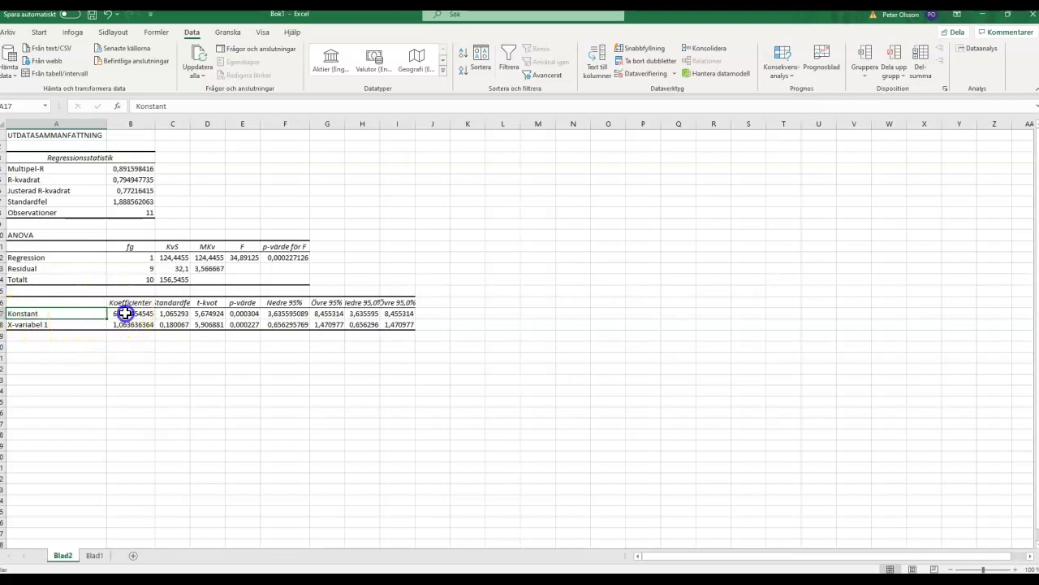
click(125, 313)
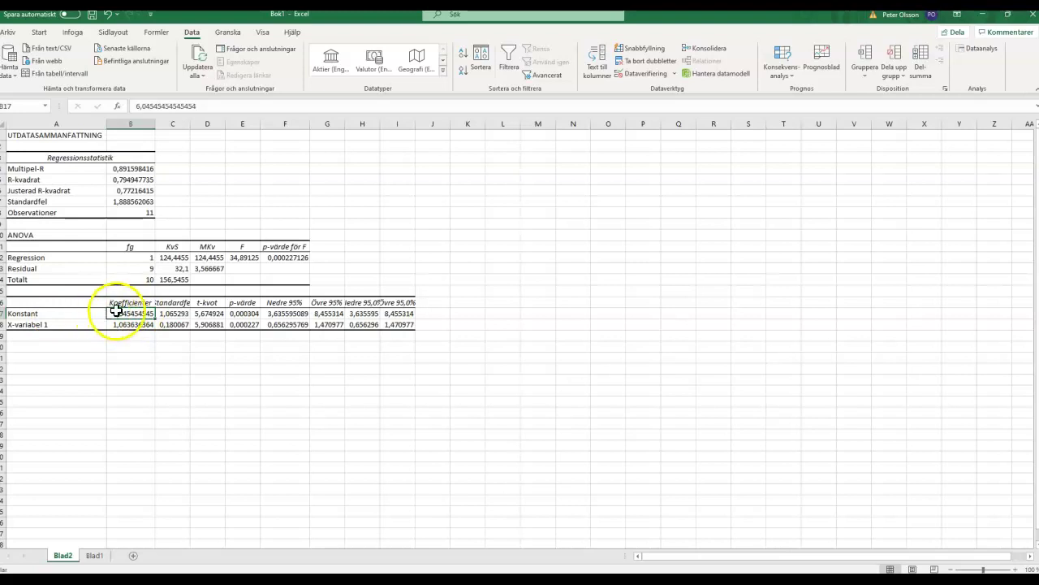
click(55, 326)
click(128, 324)
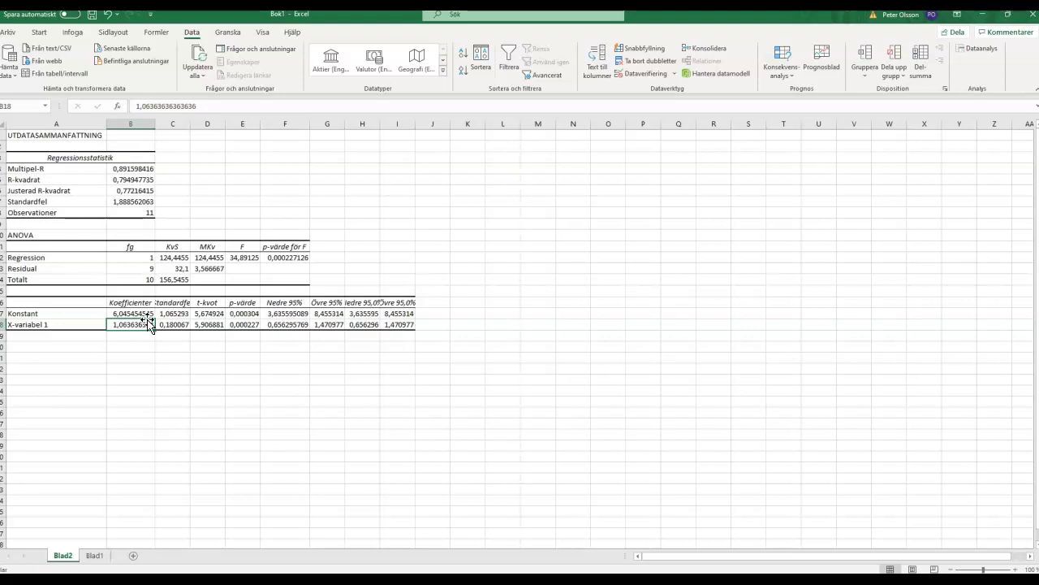
click(118, 324)
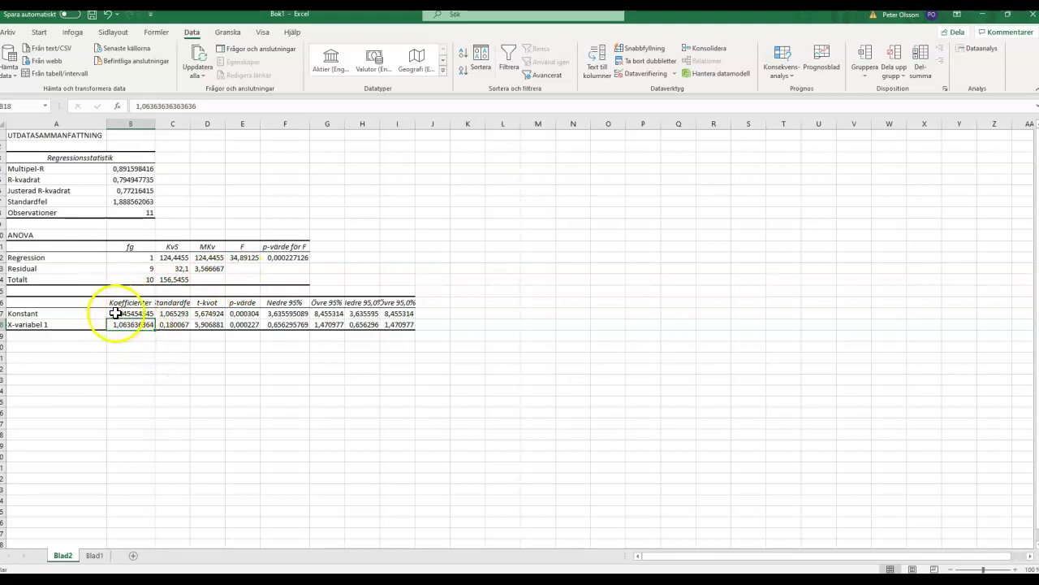
Check the p-value for F in the ANOVA table and the Multipel-R value in the regression statistics.
click(281, 257)
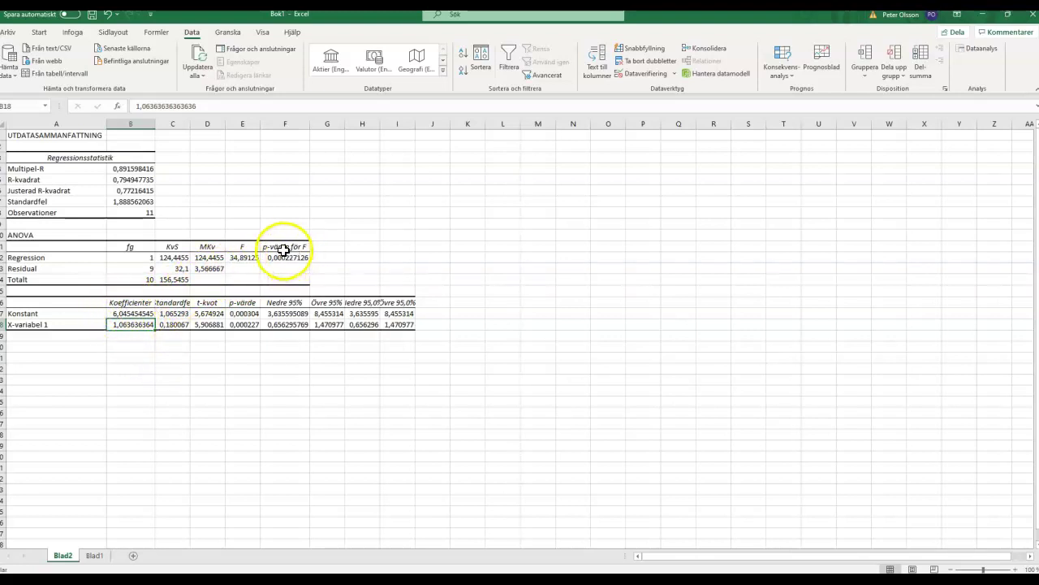
double_click(284, 257)
click(357, 278)
click(297, 260)
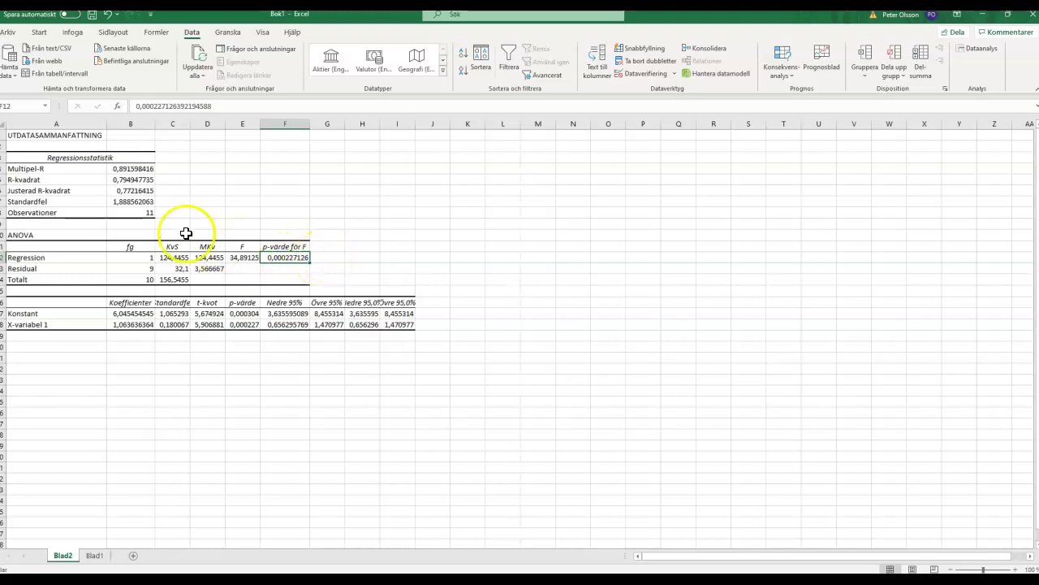
click(134, 170)
double_click(134, 170)
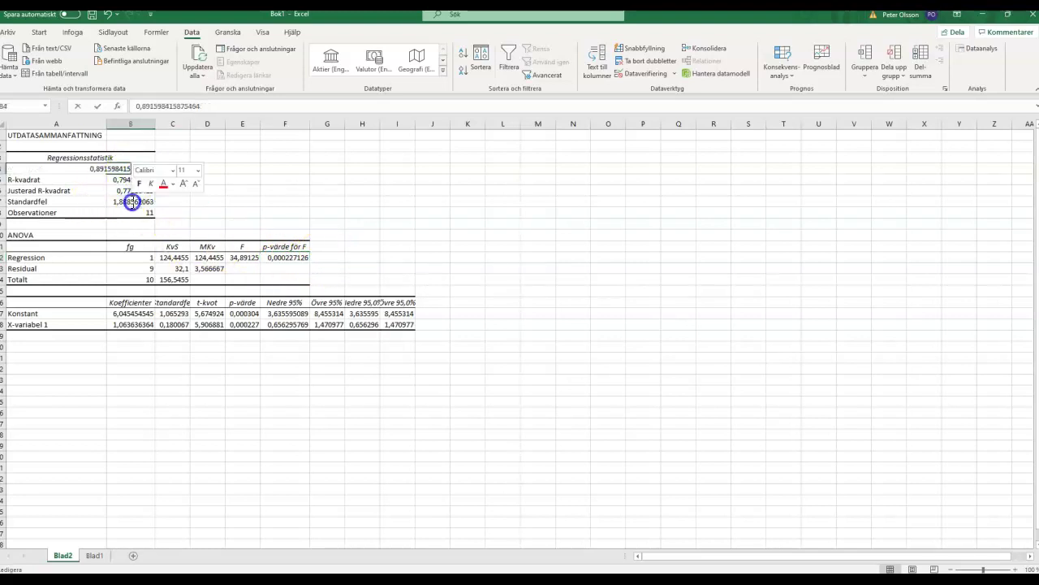
click(172, 157)
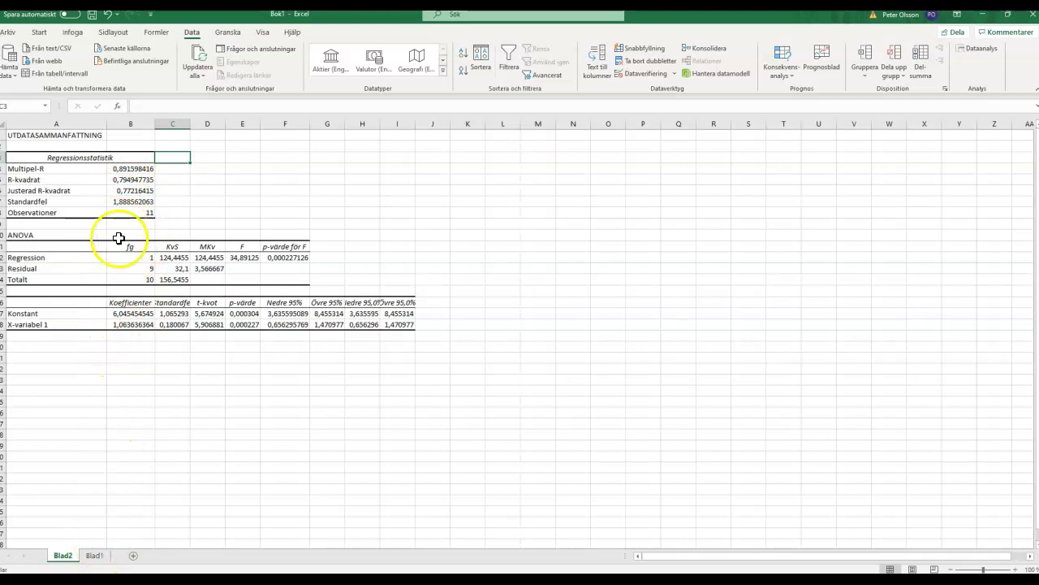
Insert a markers-only scatter chart of the x and y data in A1:B12 on sheet Blad1.
click(98, 556)
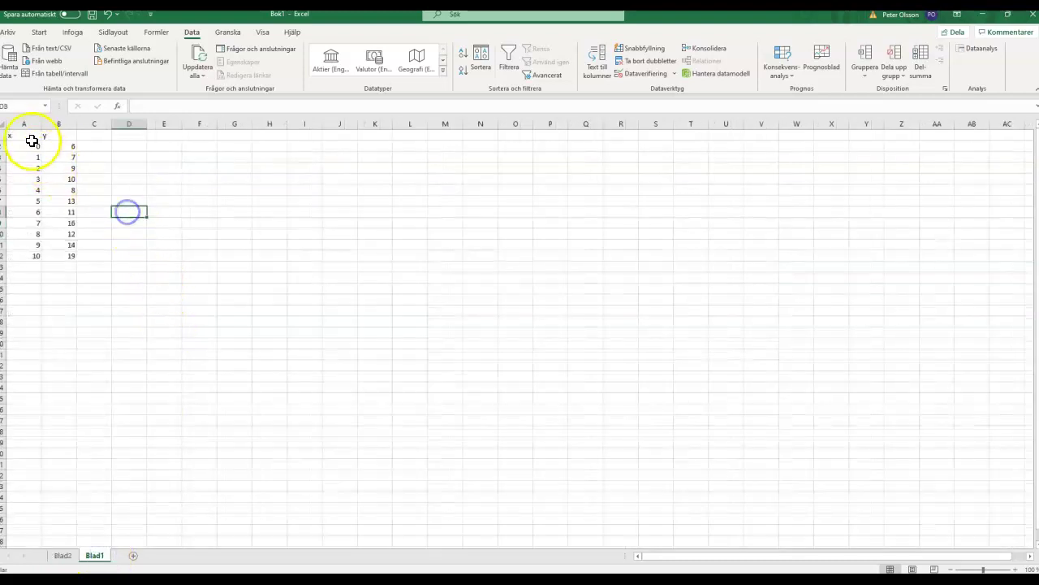
drag(25, 135, 69, 255)
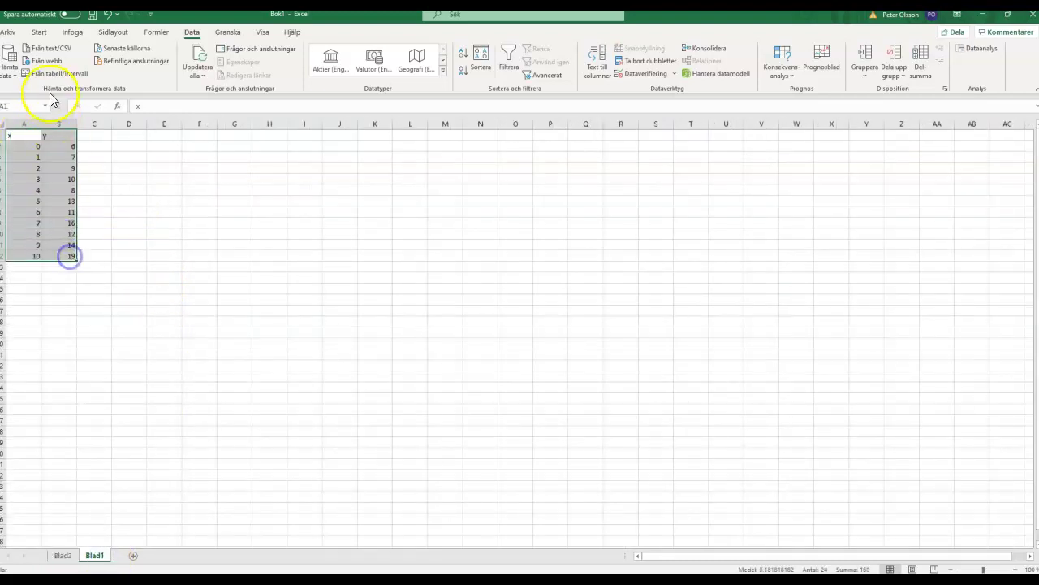
click(72, 33)
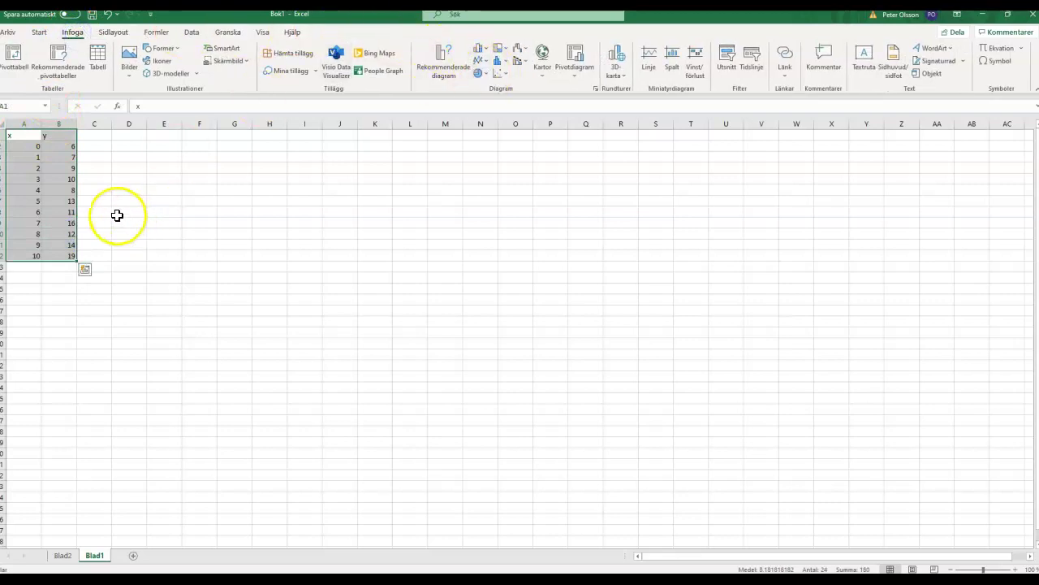
click(129, 189)
drag(31, 135, 72, 254)
click(479, 73)
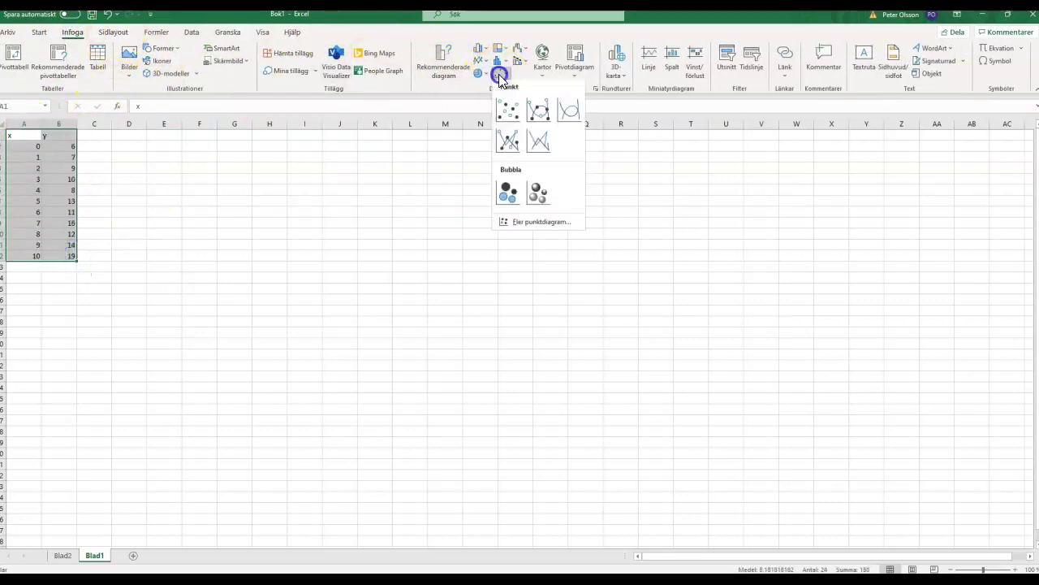
click(506, 109)
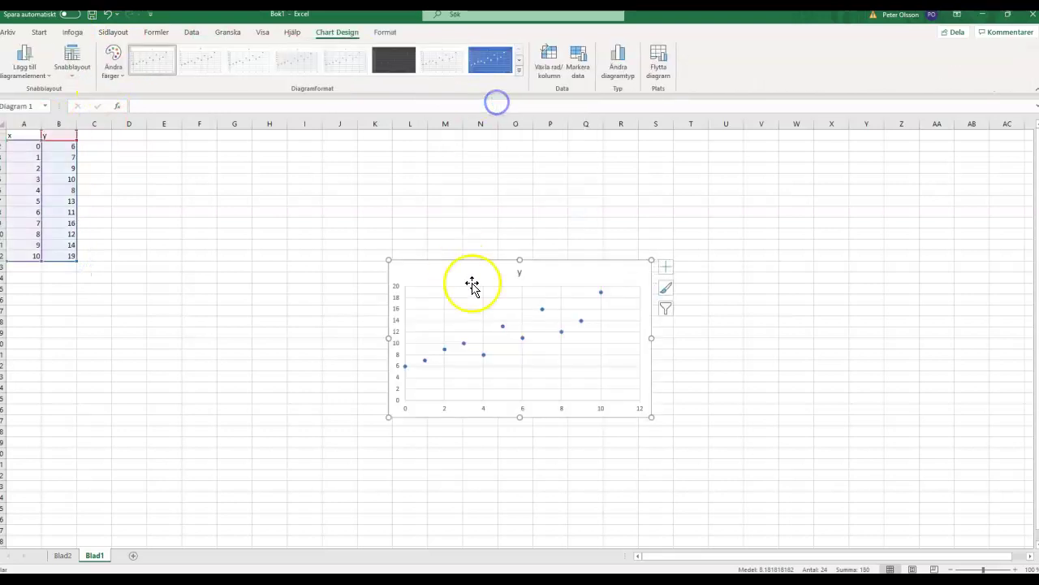
Add a linear trendline to the scatter chart and display its equation and R-squared value.
click(665, 267)
click(692, 357)
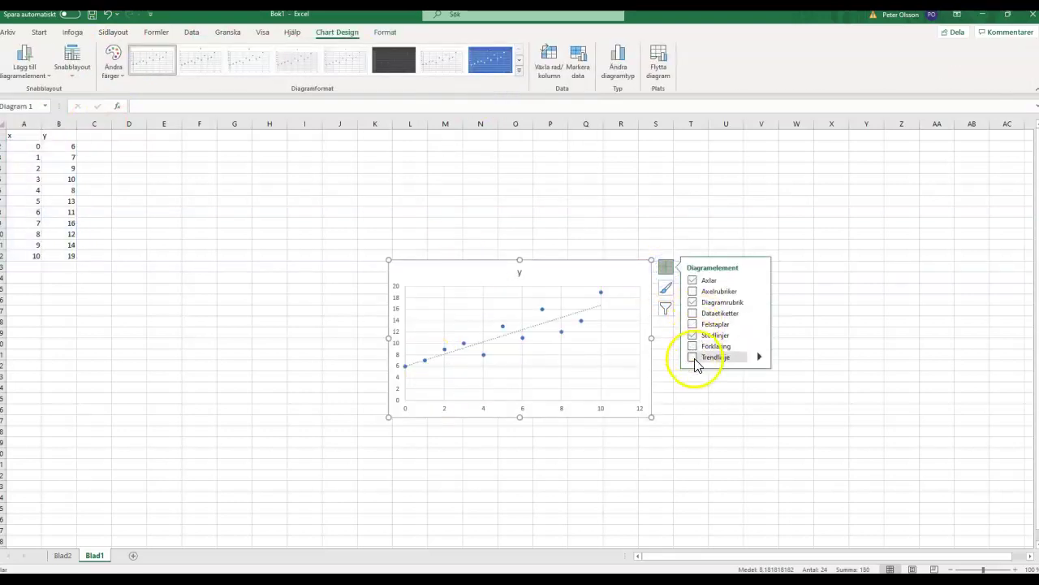
click(584, 312)
right_click(584, 312)
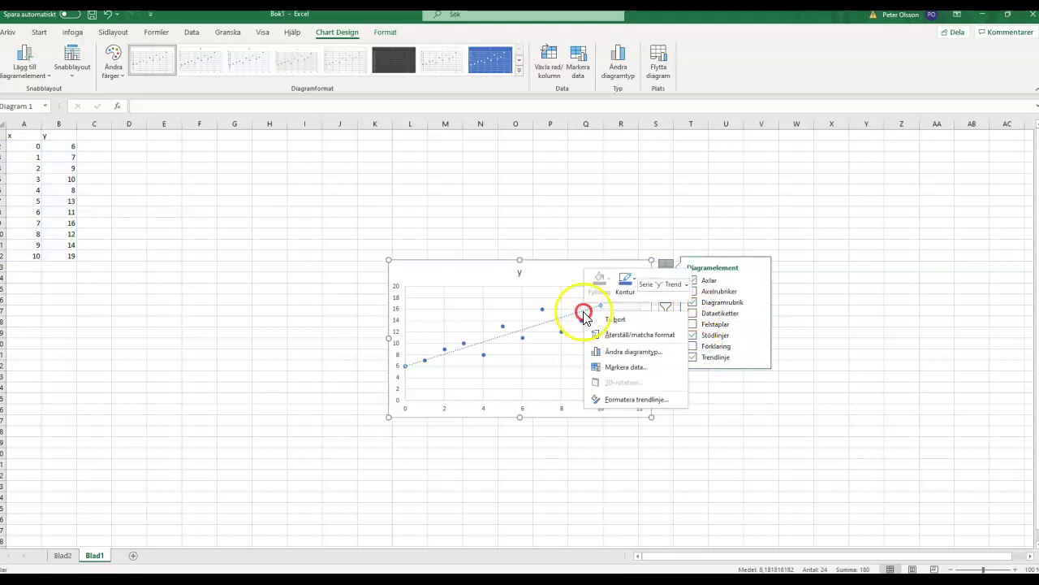
click(629, 400)
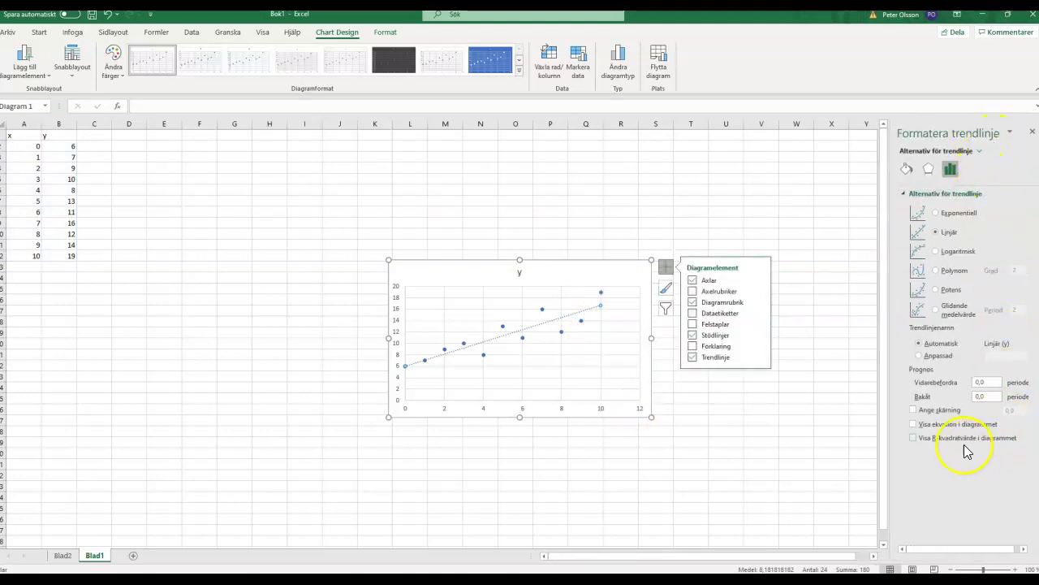
click(942, 424)
click(942, 438)
Move the trendline's equation label up so it sits clear of the trendline.
click(795, 420)
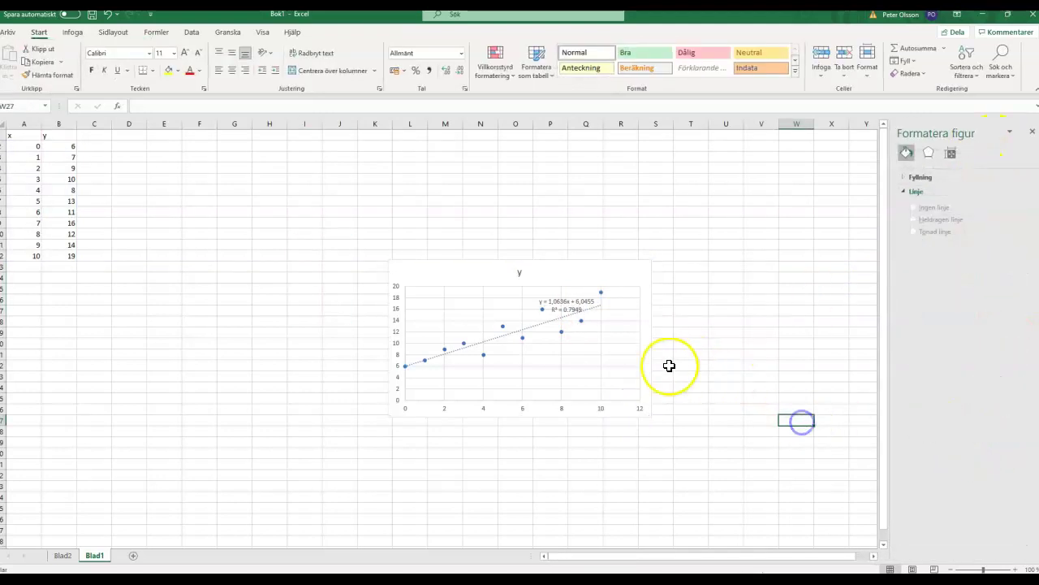
click(568, 307)
mouse_move(568, 305)
mouse_down()
mouse_move(552, 281)
mouse_move(566, 286)
mouse_up()
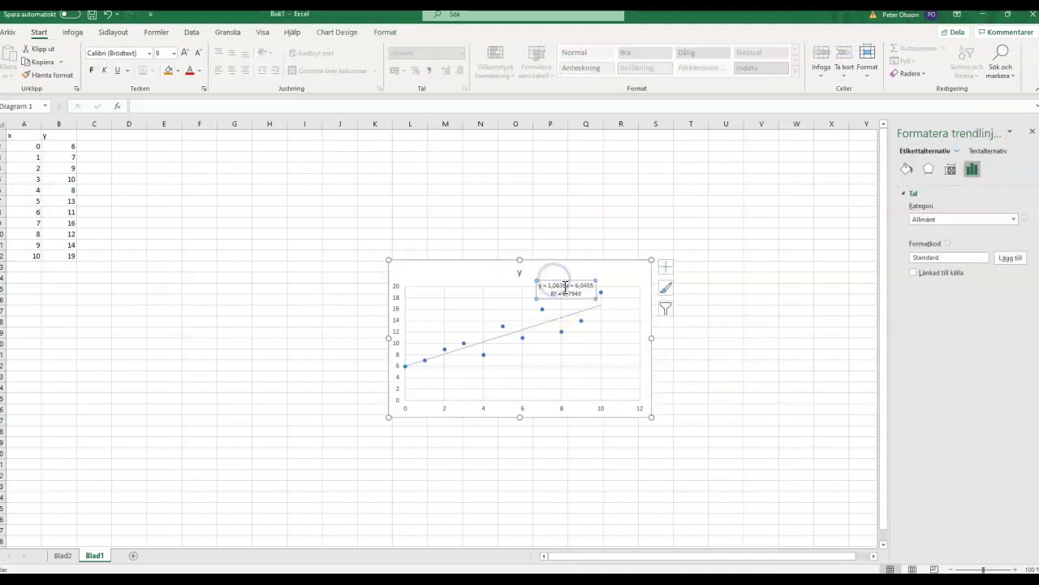
Compare the coefficients and R-kvadrat value in the regression output on Blad2 with the trendline equation and R² in the chart on Blad1.
click(58, 555)
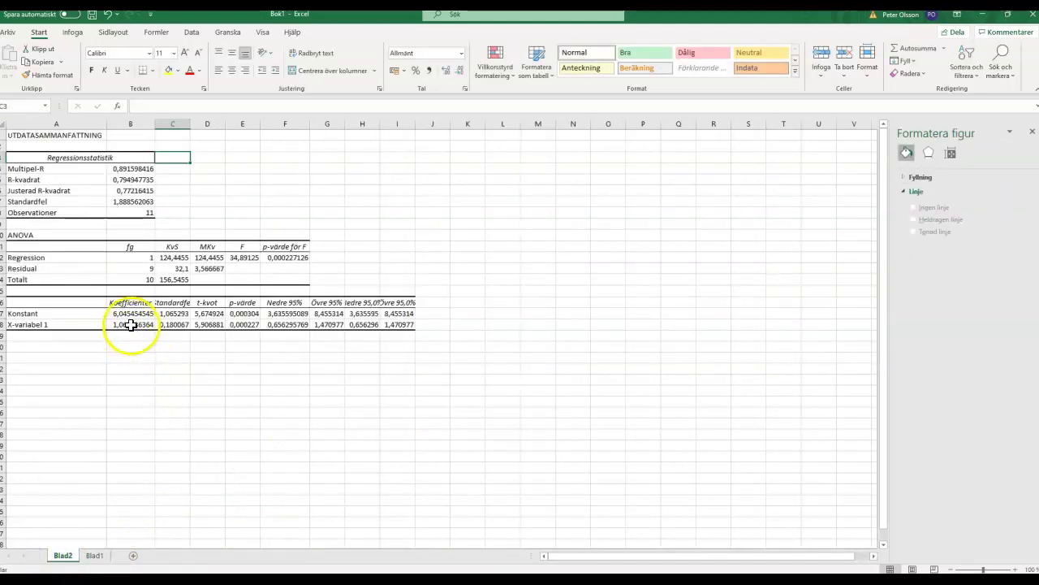
click(102, 557)
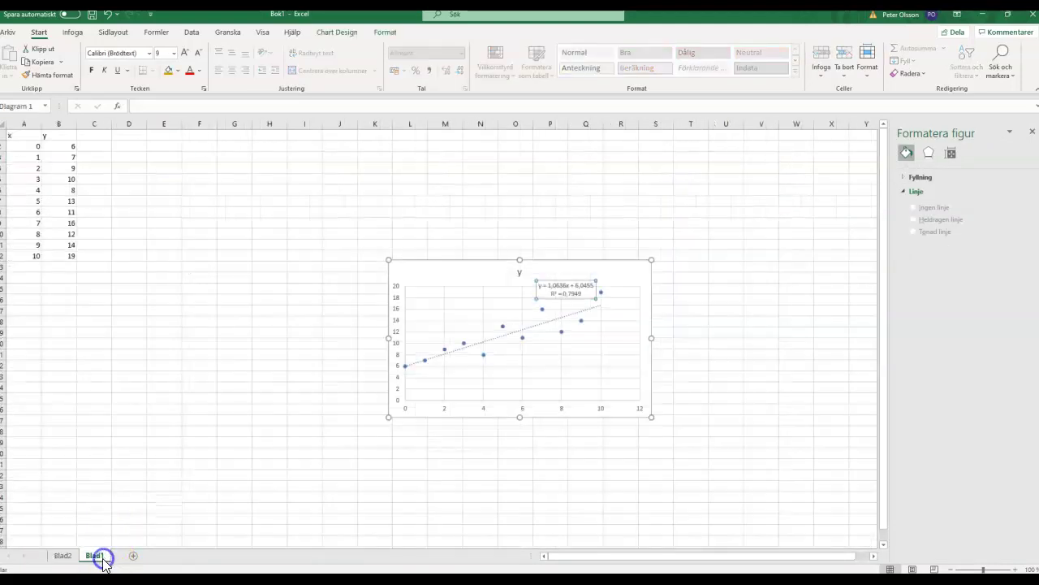
click(59, 555)
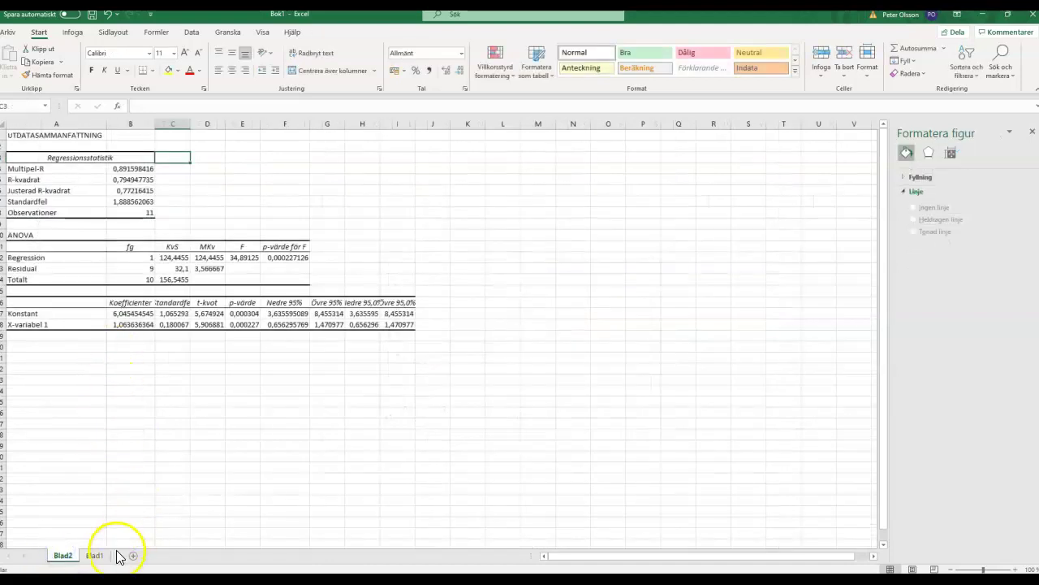
click(99, 556)
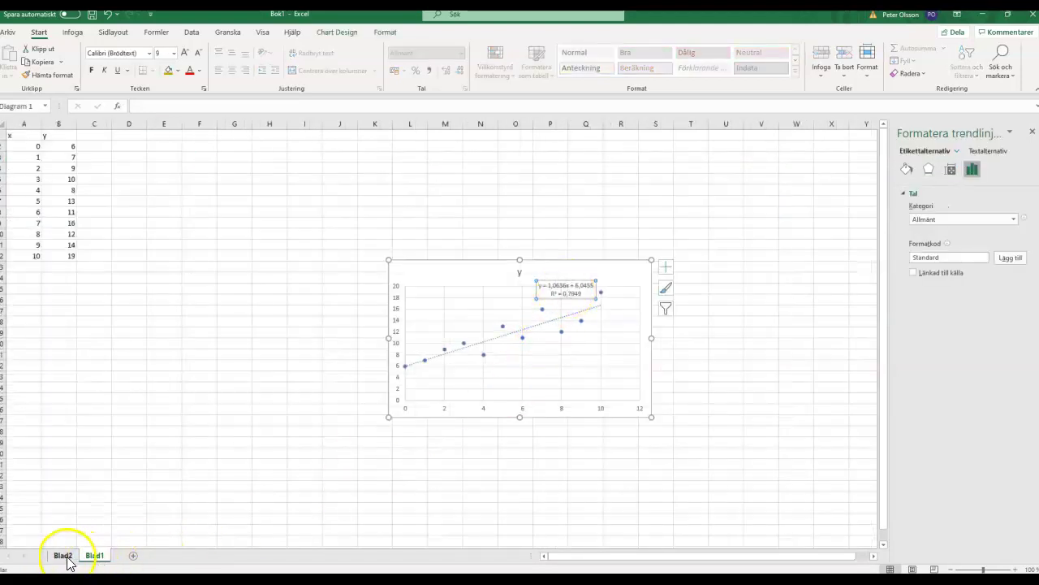
click(63, 555)
click(94, 556)
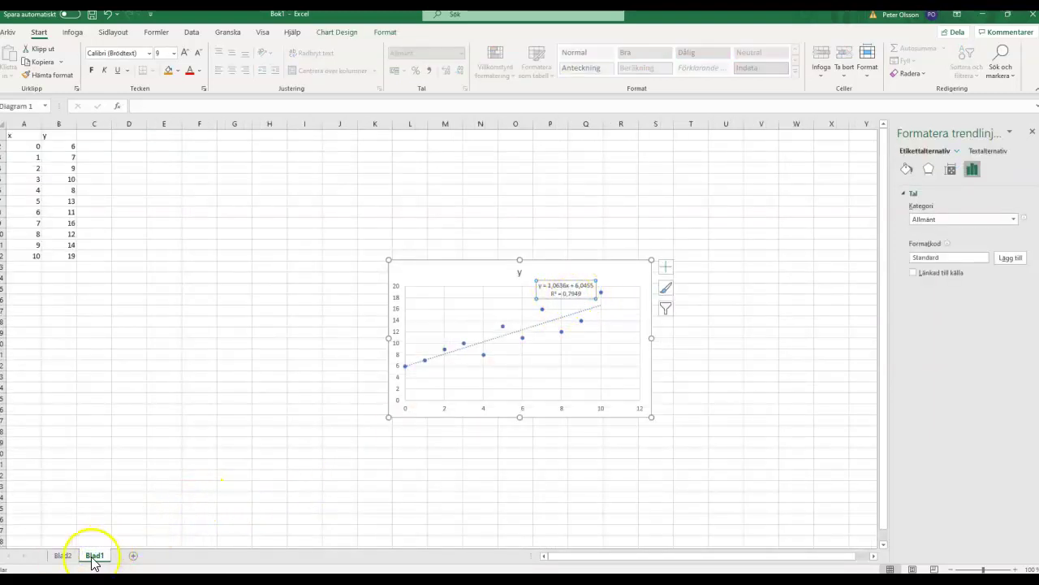
click(63, 555)
click(130, 179)
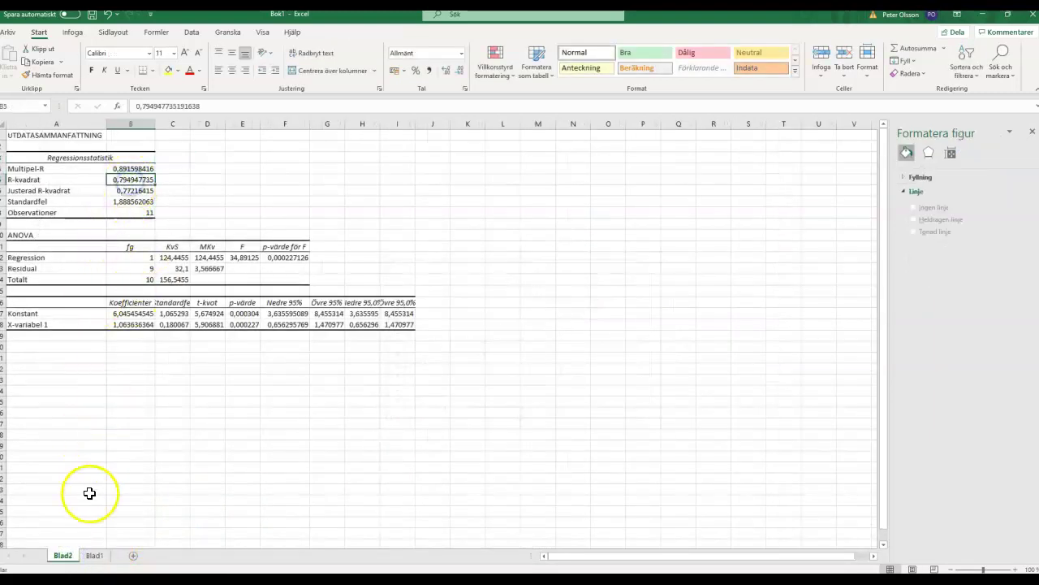
Delete the title "y" from the scatter chart on sheet Blad1.
click(94, 555)
click(520, 272)
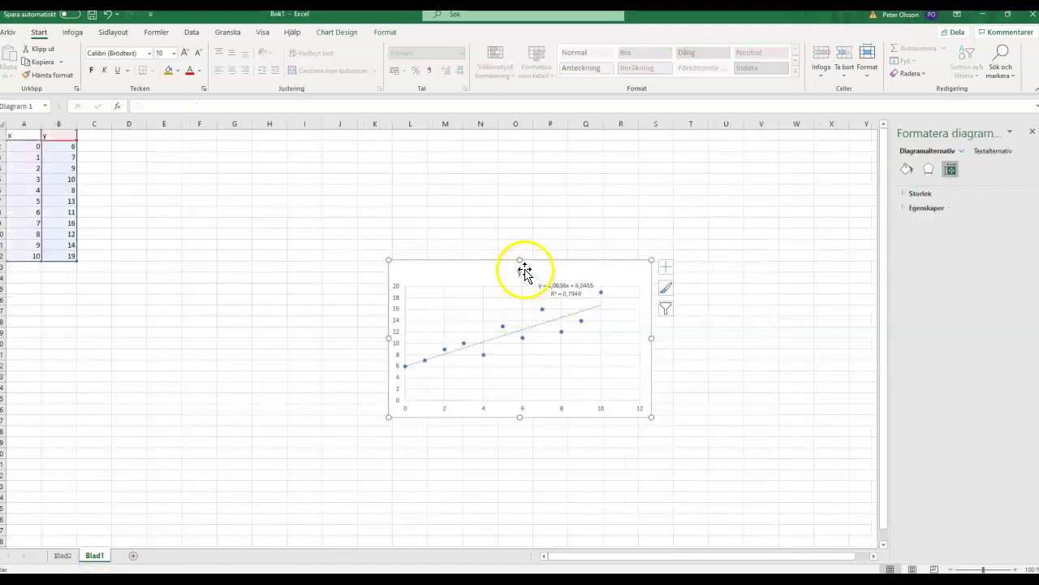
click(521, 272)
click(522, 232)
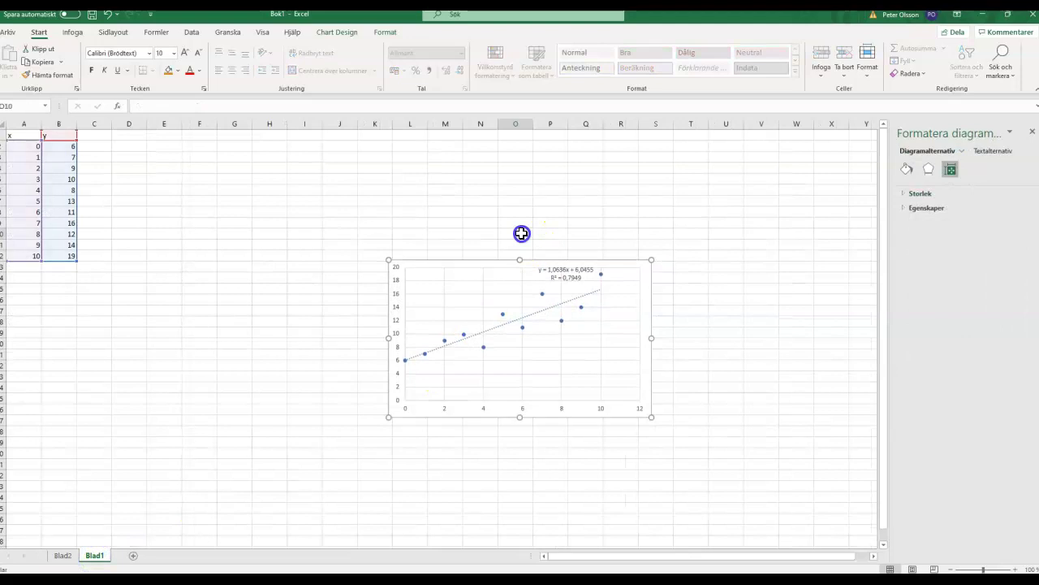
Review the p-value for F, R-kvadrat and coefficients on Blad2 alongside the scatter chart on Blad1, finishing on Blad1.
click(63, 556)
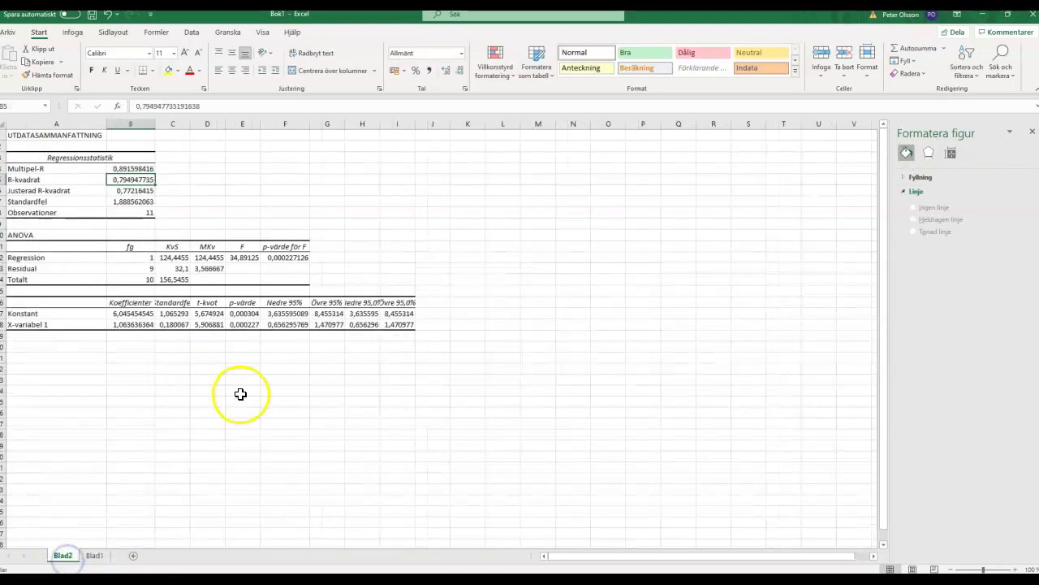
click(280, 257)
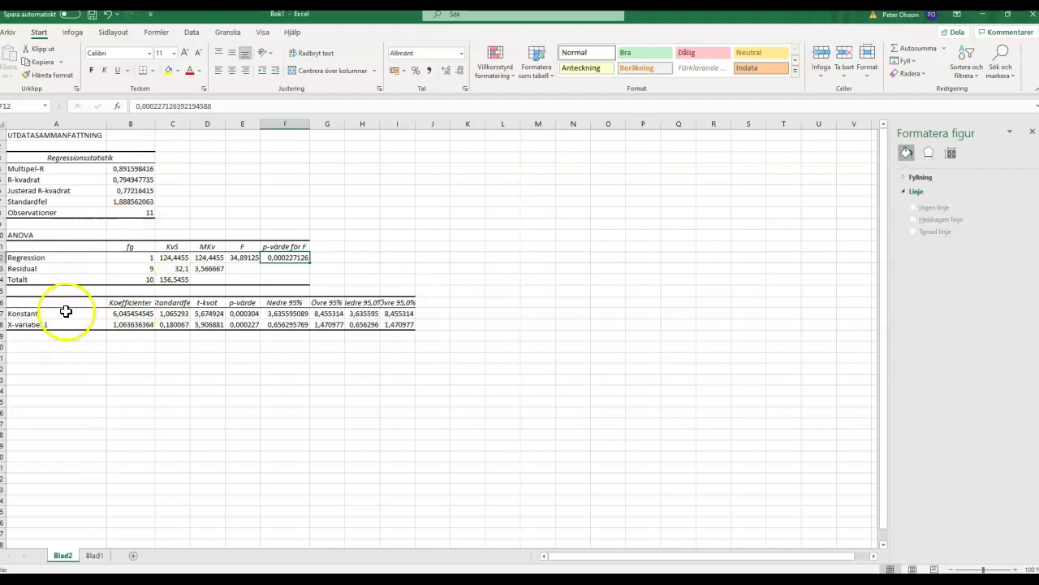
click(123, 180)
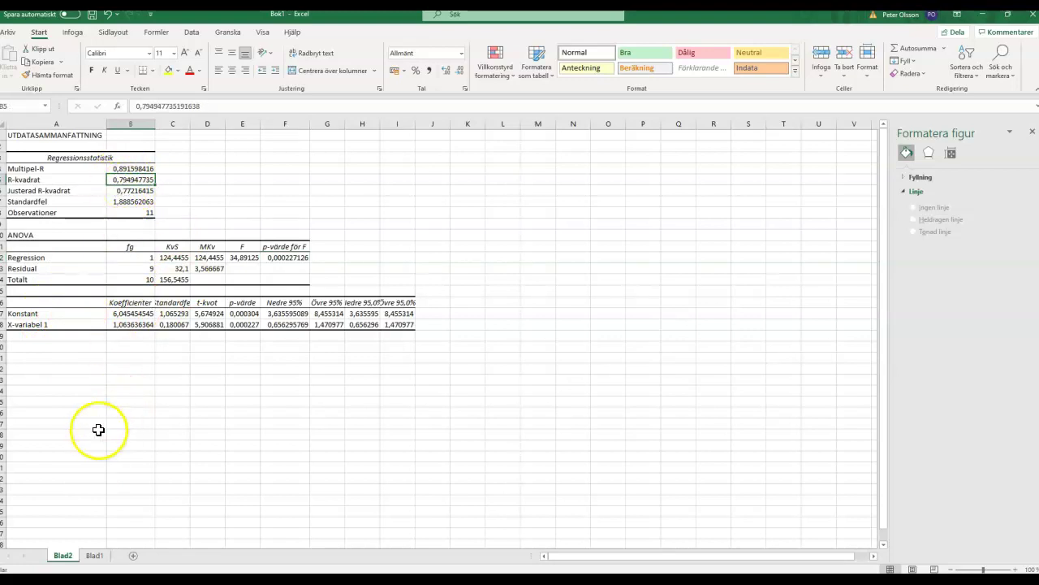
click(94, 555)
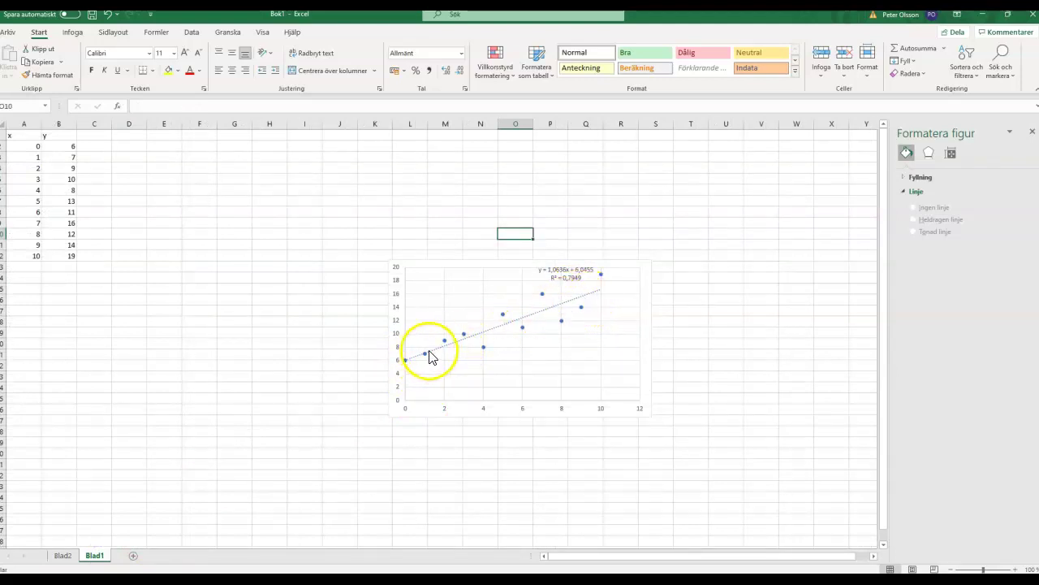
click(62, 556)
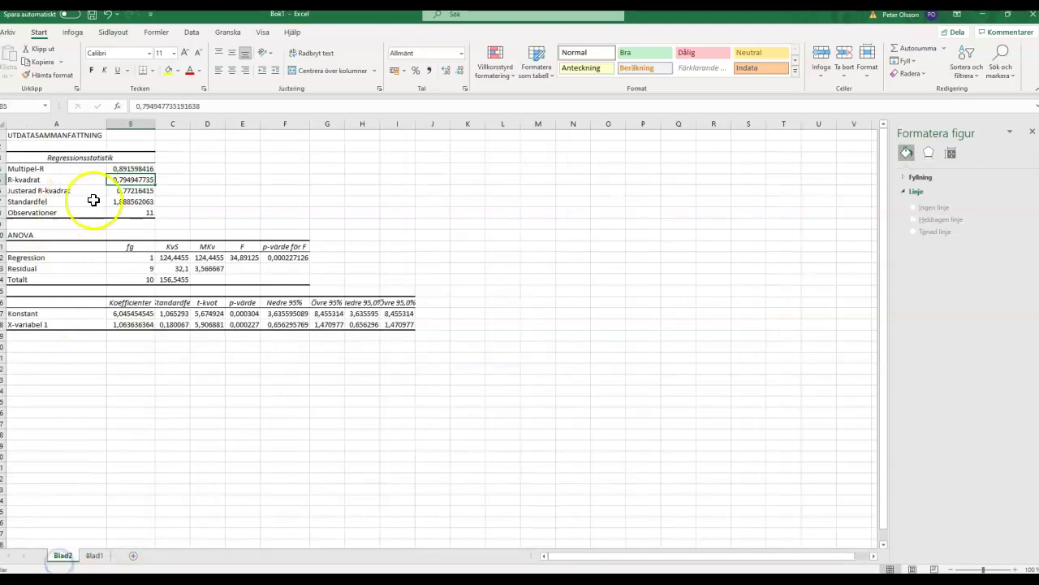
click(91, 555)
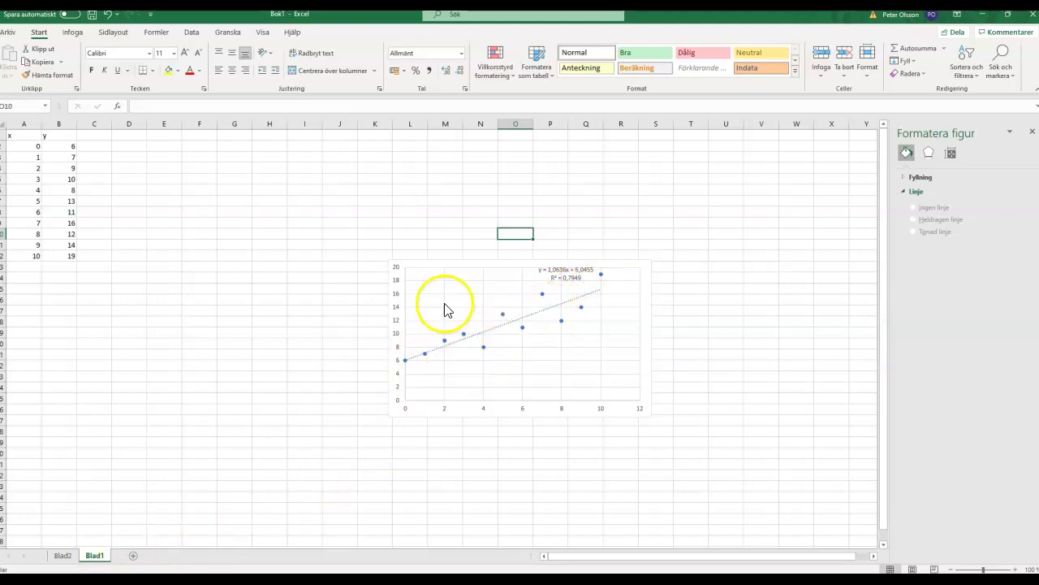
click(62, 555)
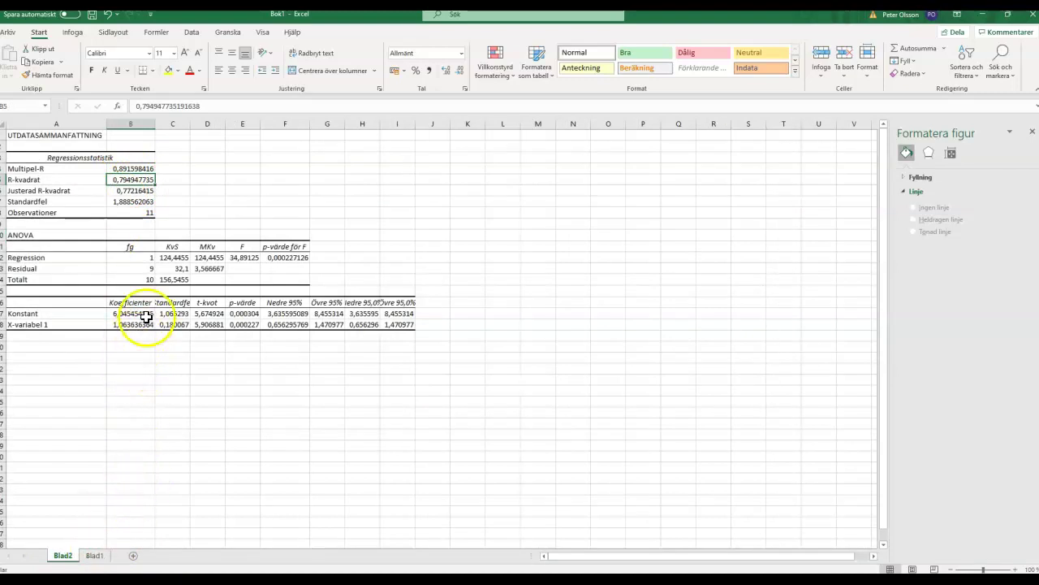
drag(76, 311, 116, 323)
click(273, 257)
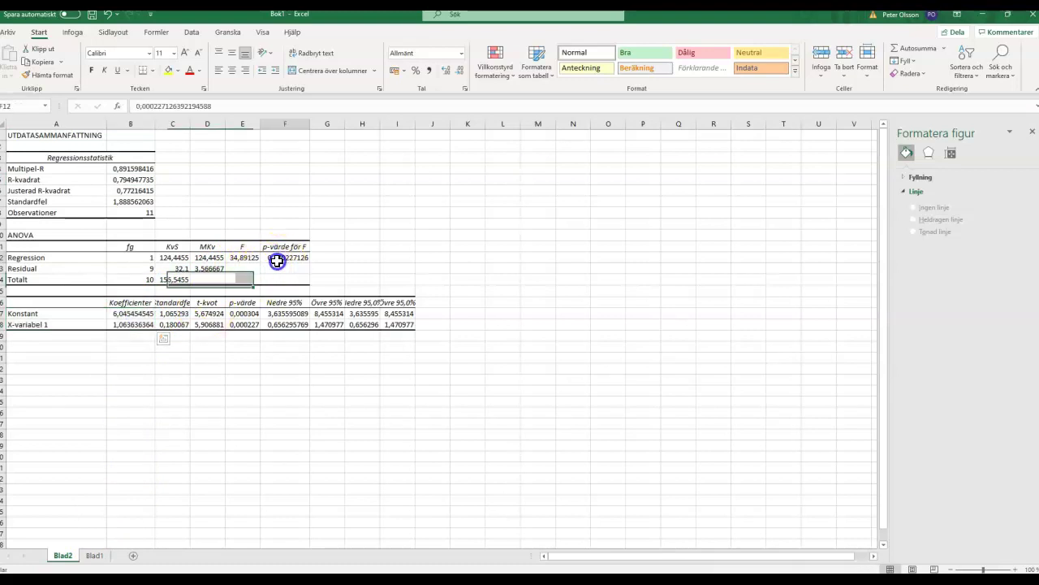
click(119, 179)
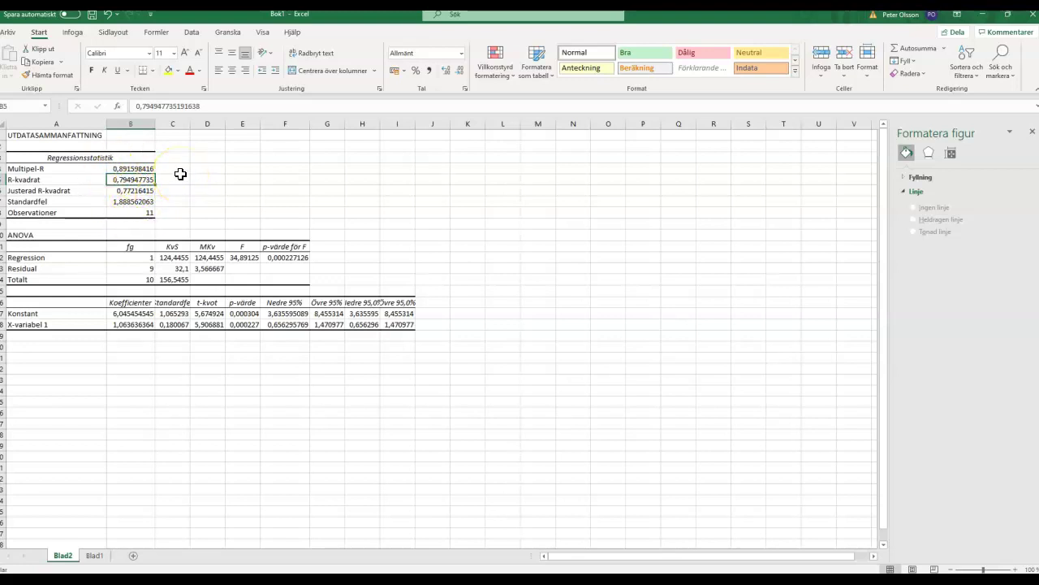
click(96, 556)
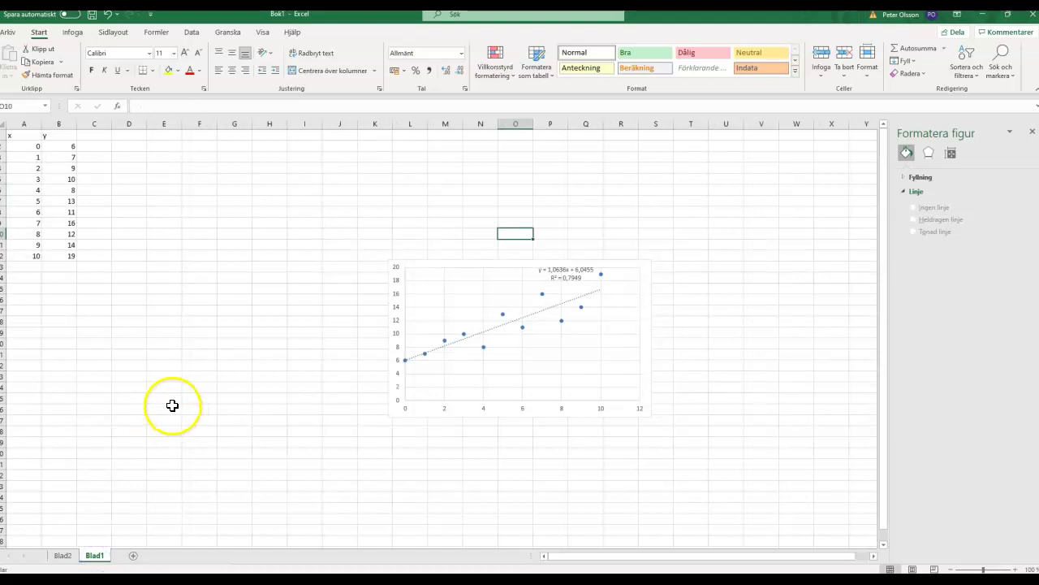
click(168, 408)
mouse_move(406, 482)
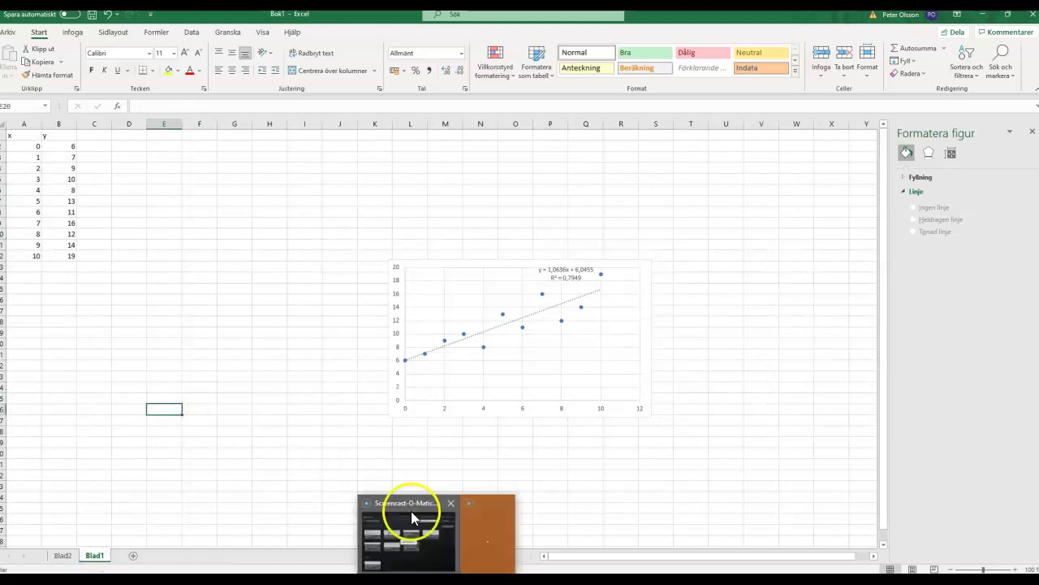
mouse_move(372, 465)
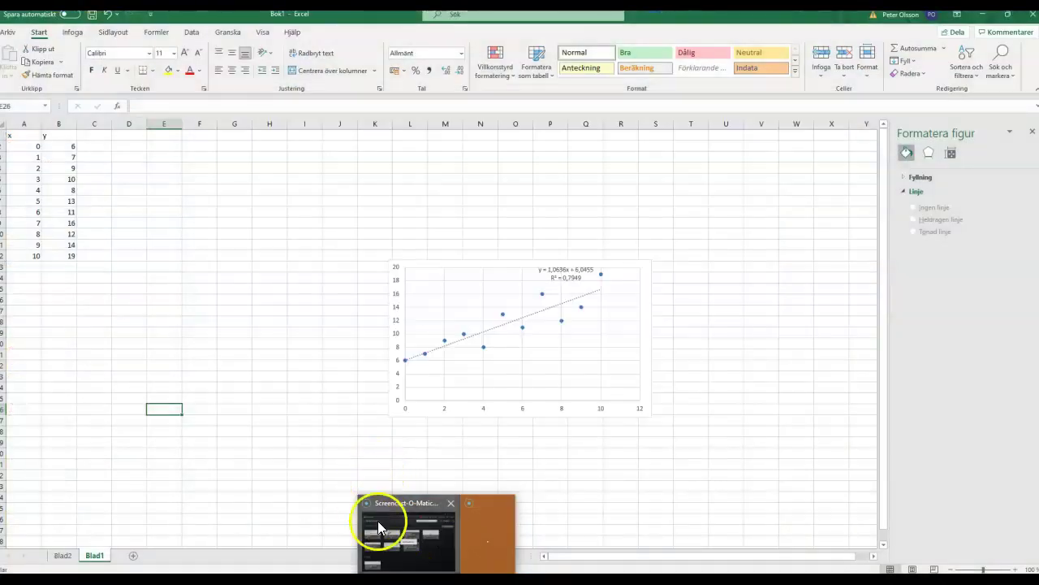
mouse_move(472, 550)
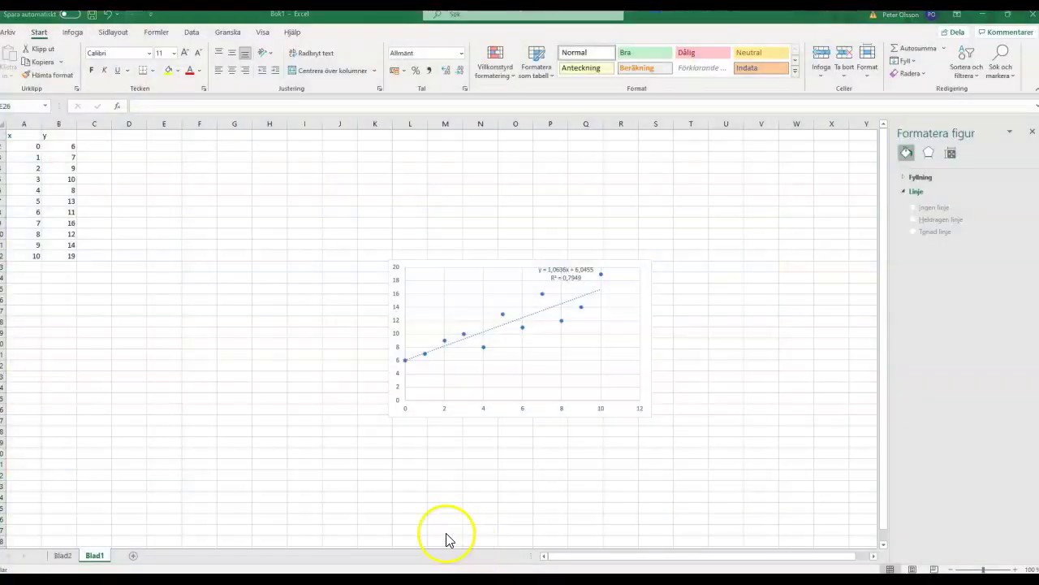